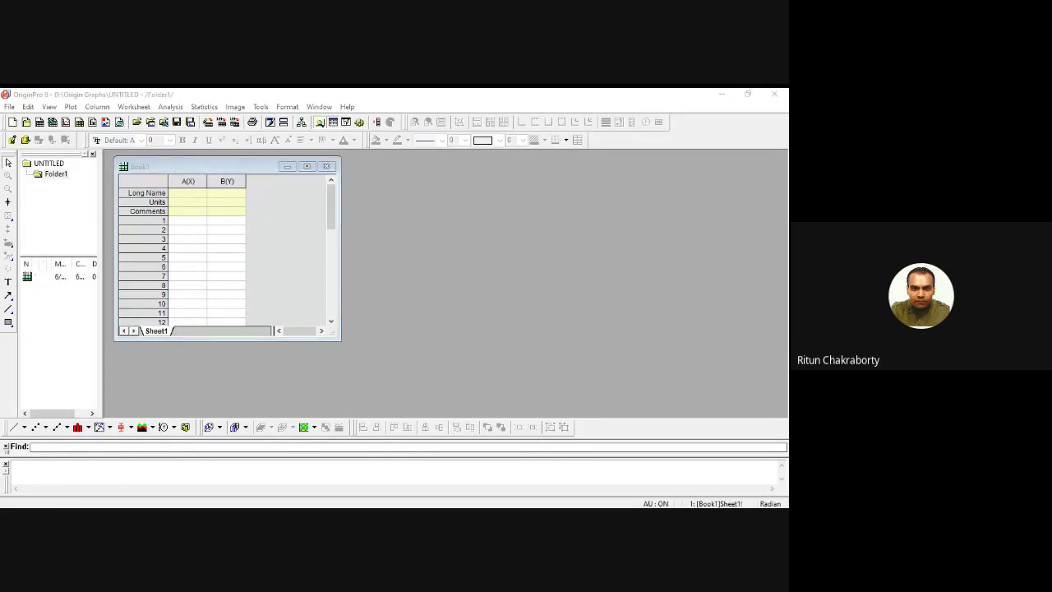
{"action": "key", "text": "alt+Tab"}
{"action": "key", "text": "alt+Tab"}
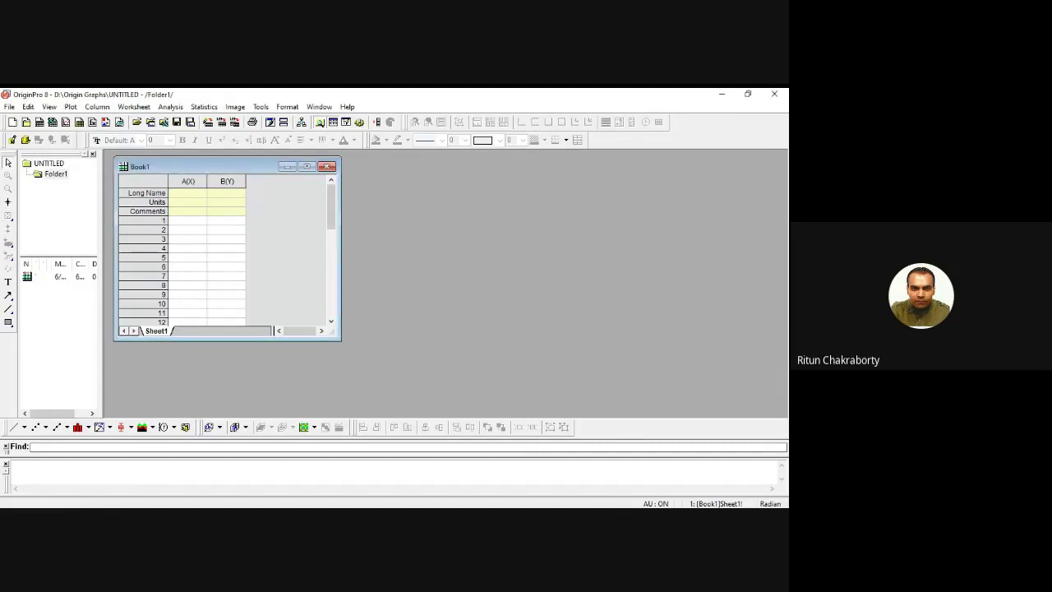
{"action": "key", "text": "alt+Tab"}
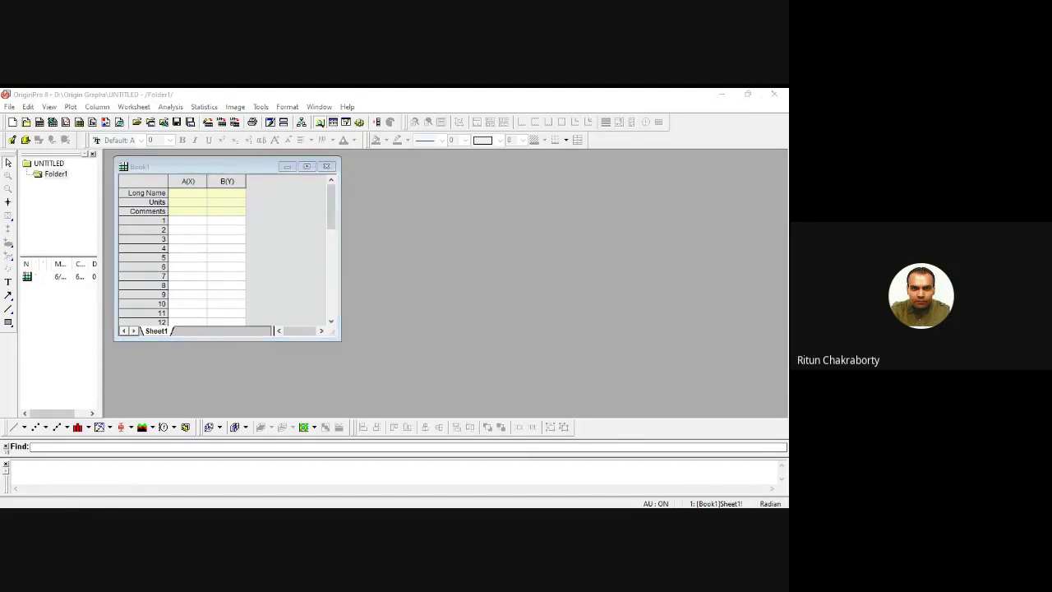
{"action": "key", "text": "alt+Tab"}
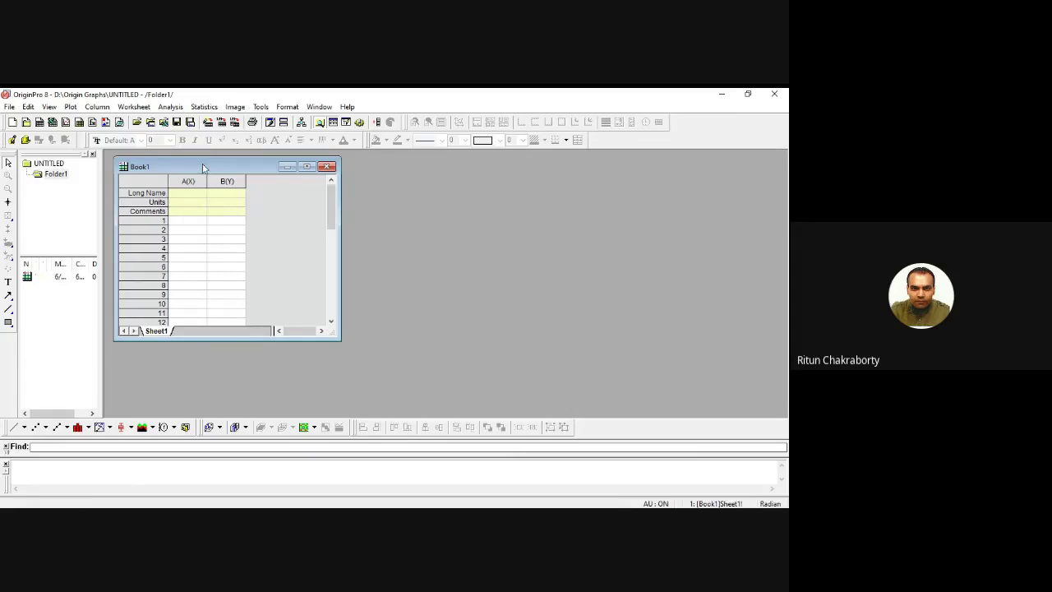
Import 2hr ZnO.txt from the "XRD for project" folder into the empty workbook as a single ASCII file
{"action": "left_click", "coordinate": [9, 107]}
{"action": "mouse_move", "coordinate": [66, 284]}
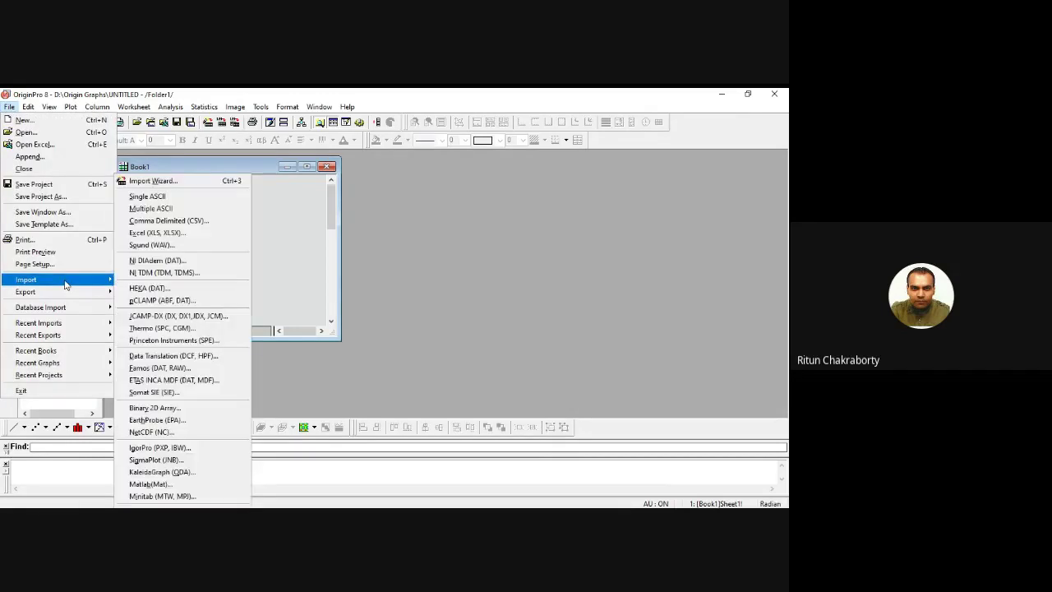
{"action": "left_click", "coordinate": [225, 197]}
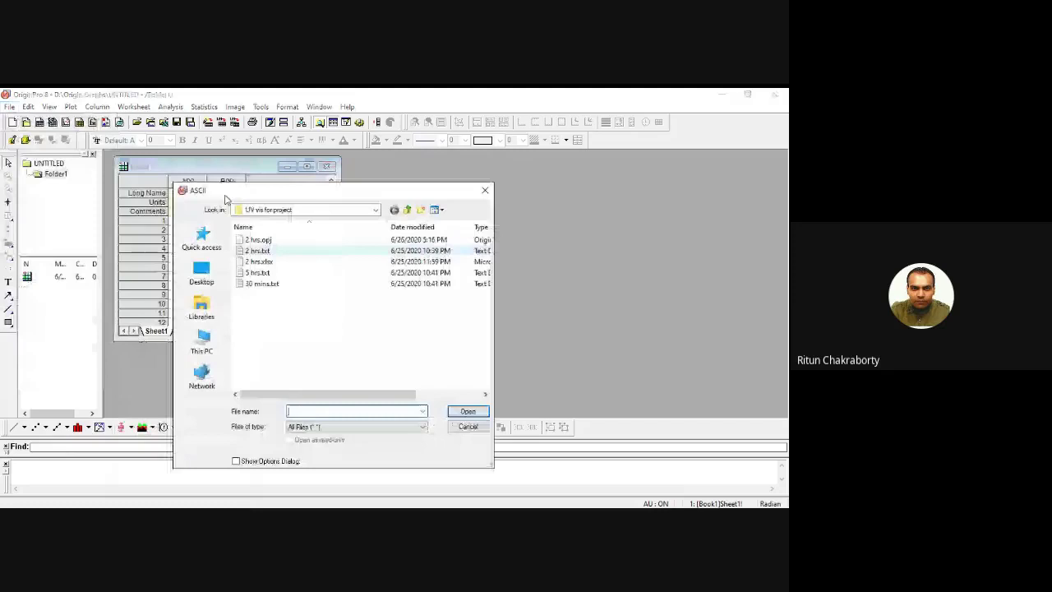
{"action": "left_click", "coordinate": [407, 209]}
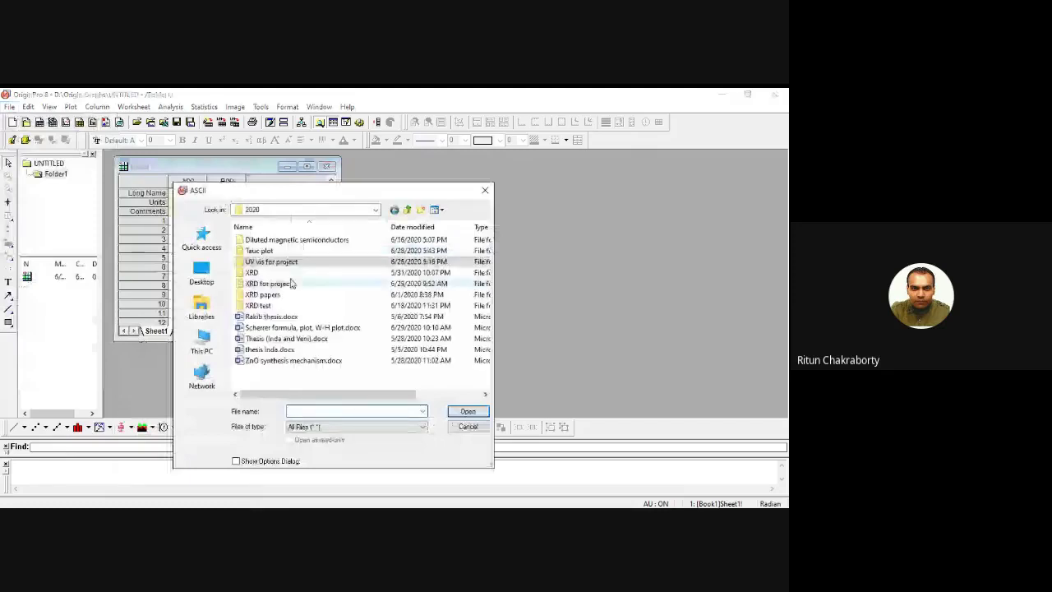
{"action": "double_click", "coordinate": [293, 286]}
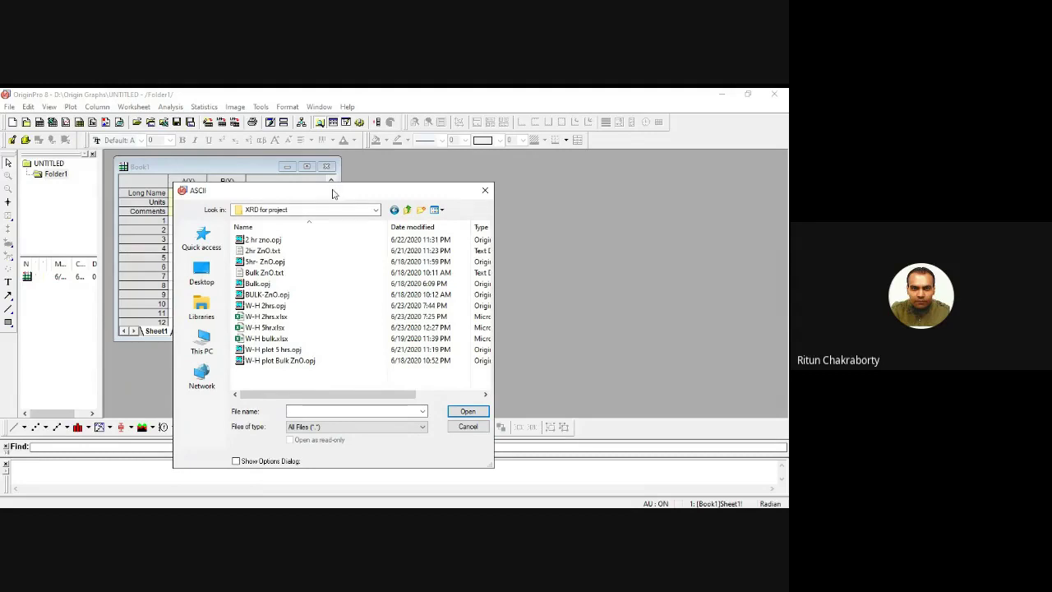
{"action": "left_click_drag", "start_coordinate": [333, 192], "coordinate": [355, 176]}
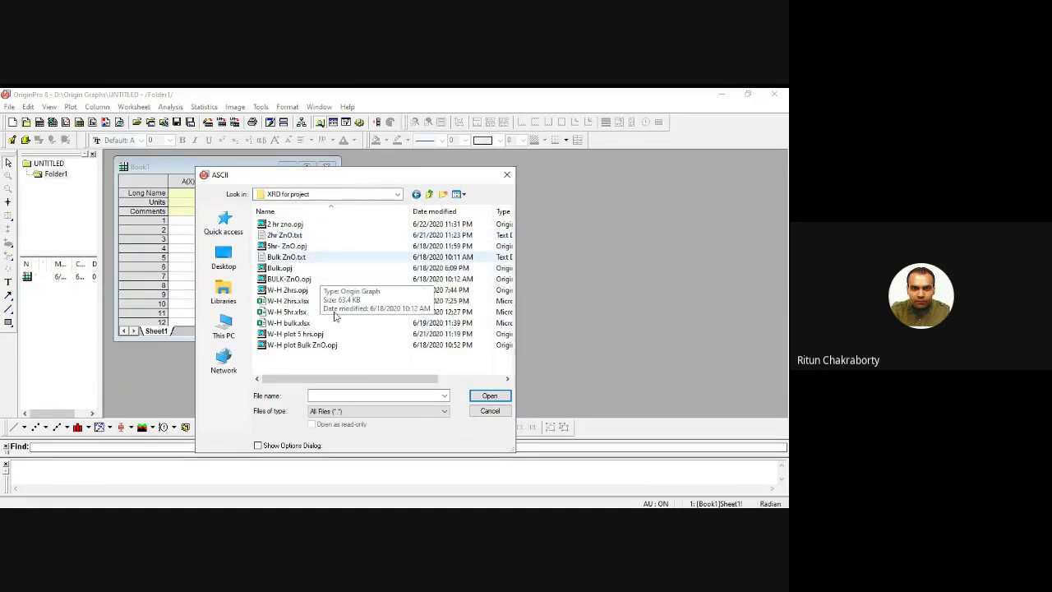
{"action": "left_click", "coordinate": [286, 237]}
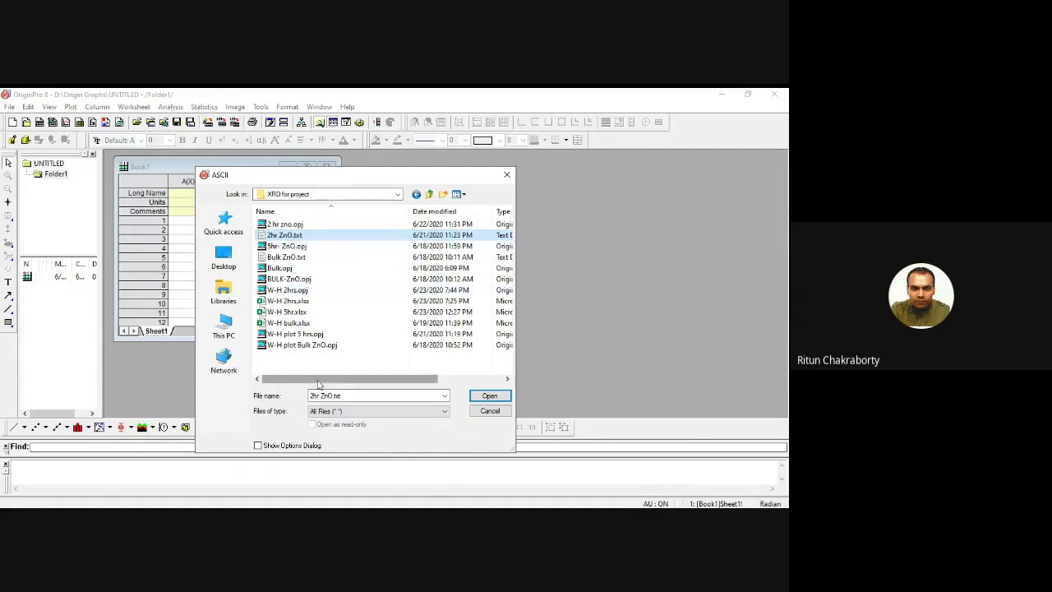
{"action": "left_click", "coordinate": [473, 396]}
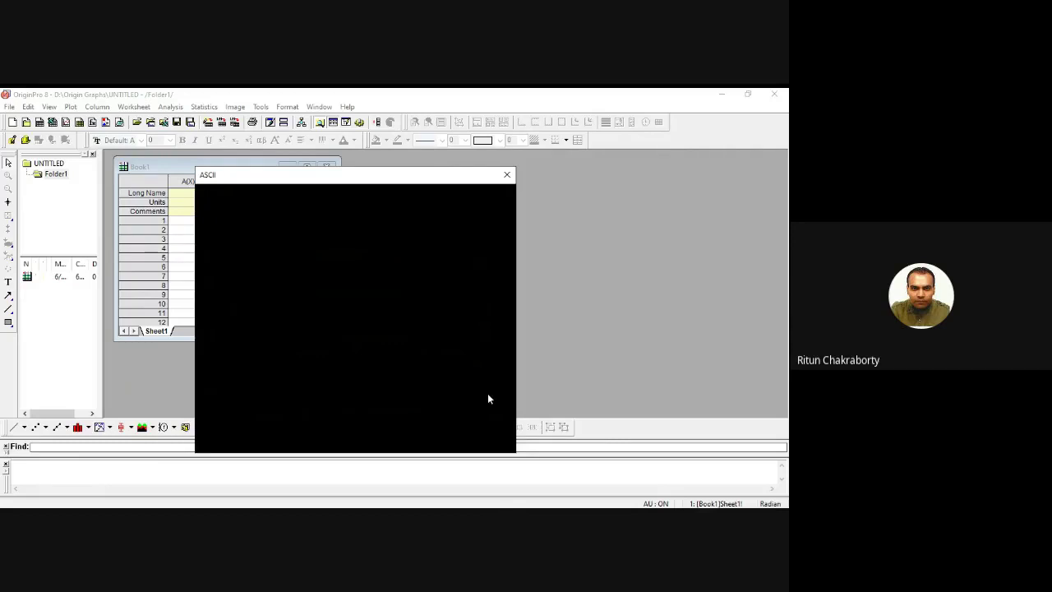
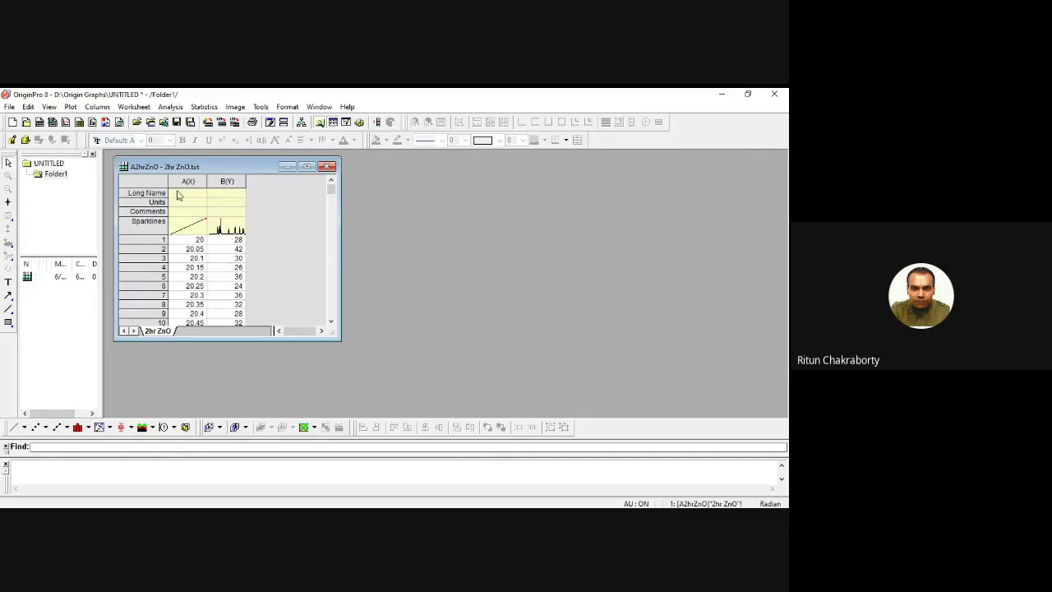
Plot columns A and B as a line graph in a maximized graph window and delete its legend
{"action": "left_click_drag", "start_coordinate": [188, 181], "coordinate": [227, 180]}
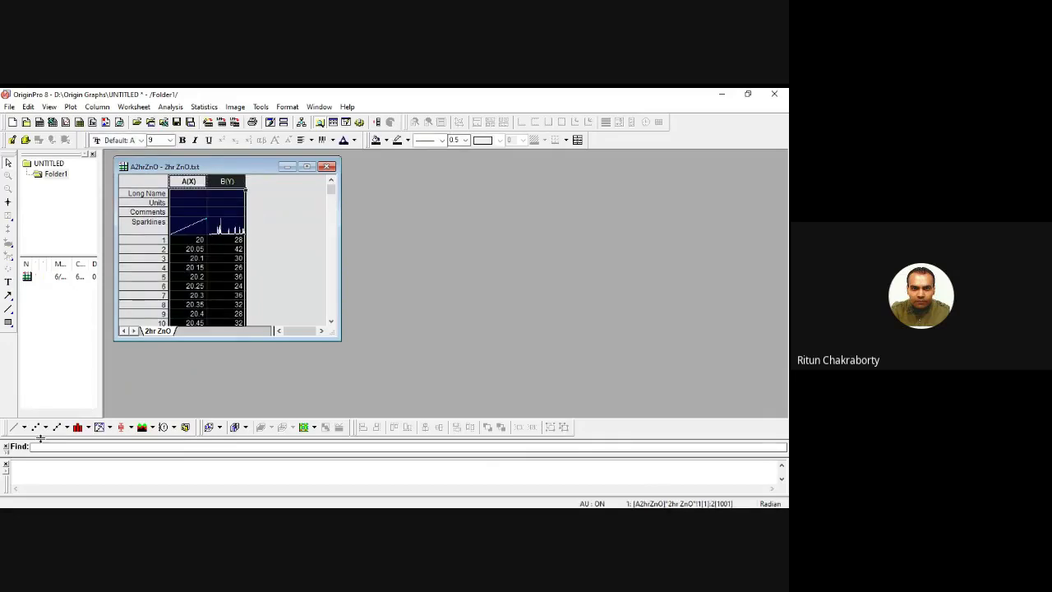
{"action": "left_click", "coordinate": [13, 428]}
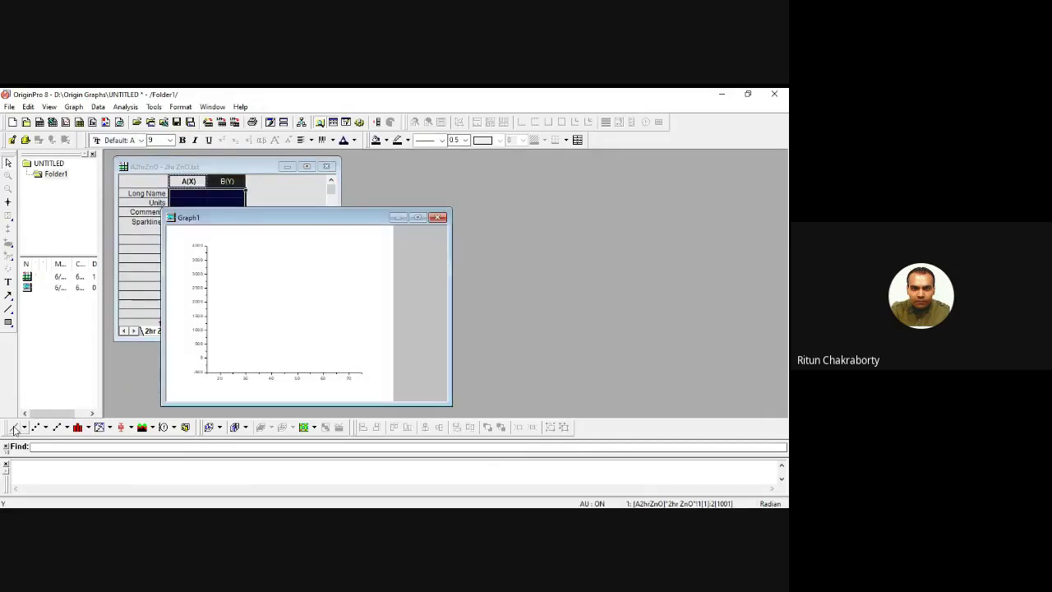
{"action": "left_click", "coordinate": [417, 217]}
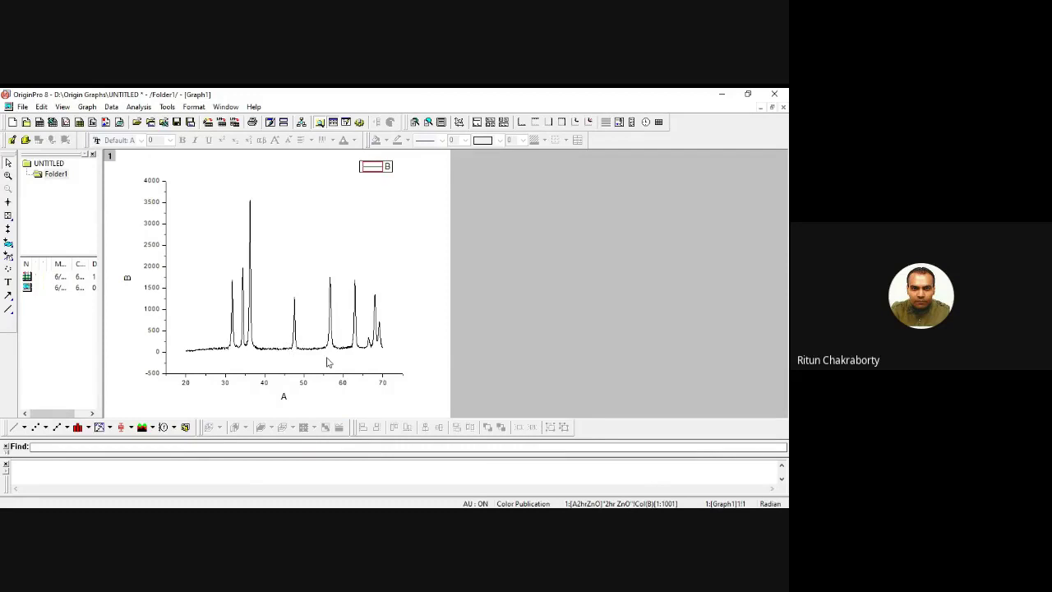
{"action": "left_click", "coordinate": [388, 169]}
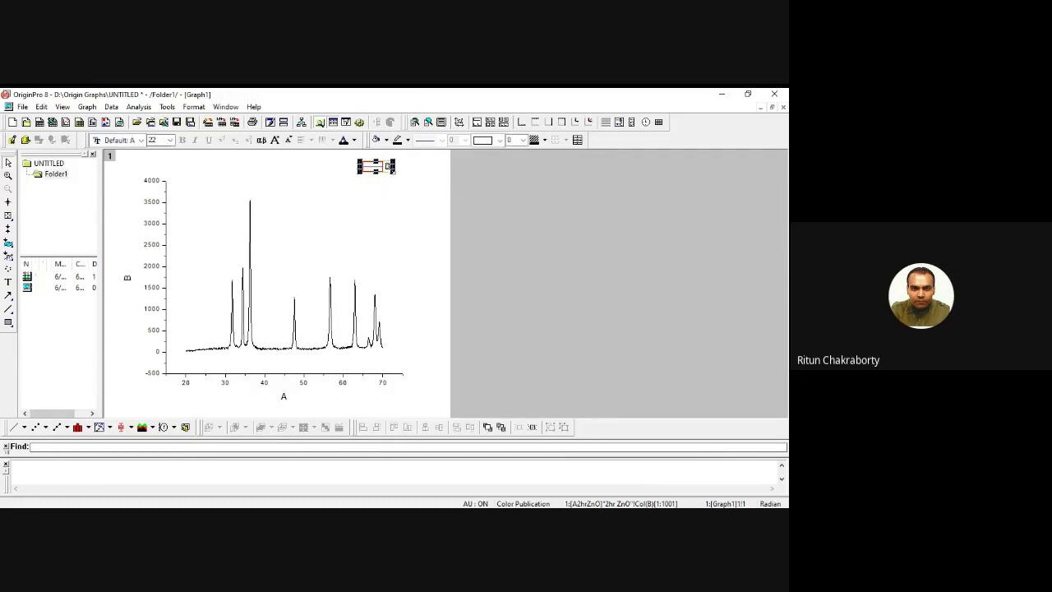
{"action": "key", "text": "Delete"}
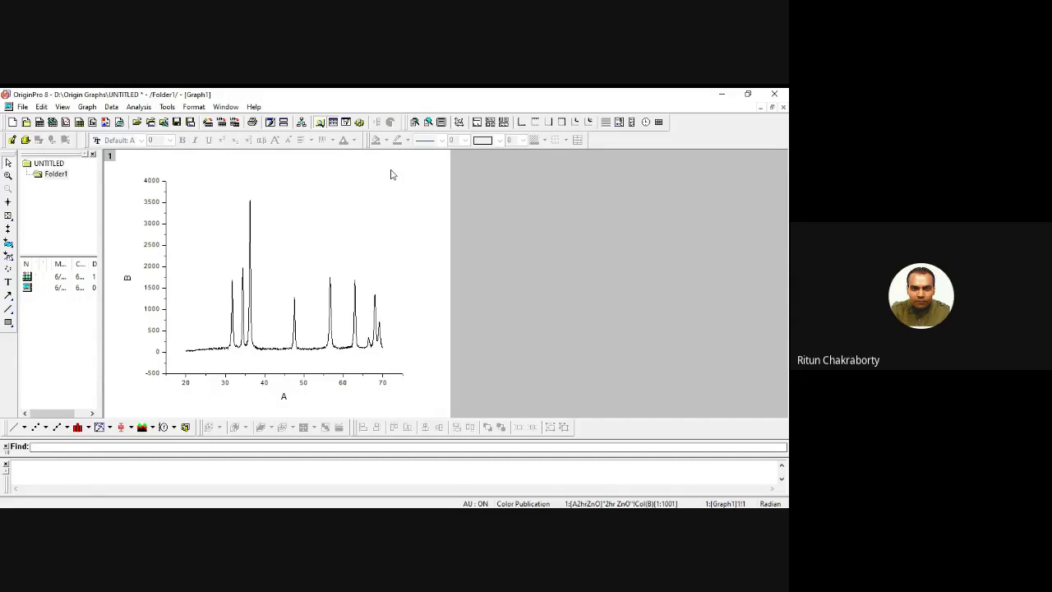
Set the graph's horizontal axis scale to run from 28 to 72
{"action": "left_click", "coordinate": [227, 385]}
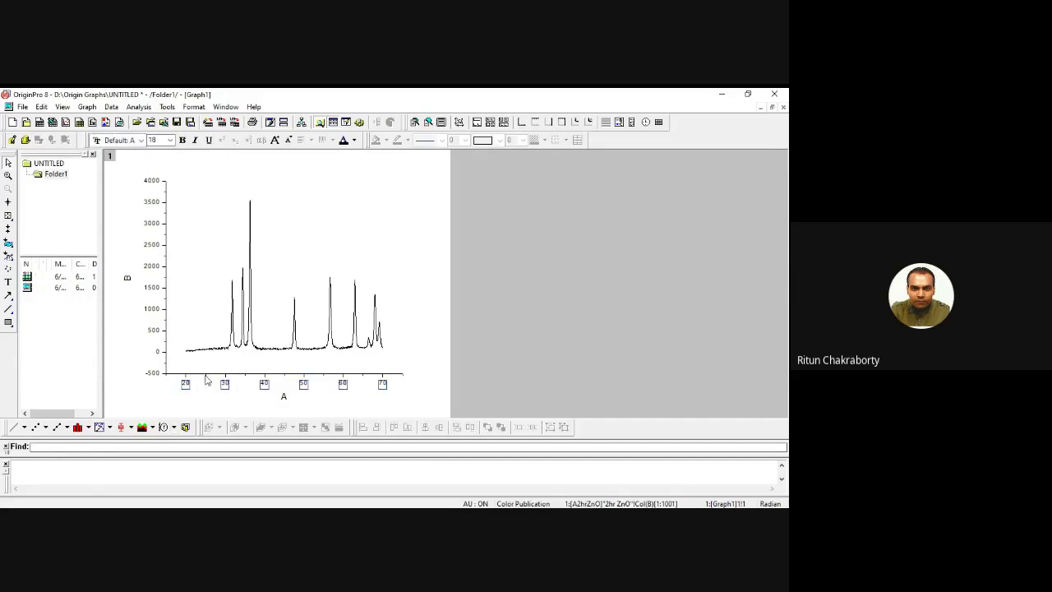
{"action": "double_click", "coordinate": [207, 380]}
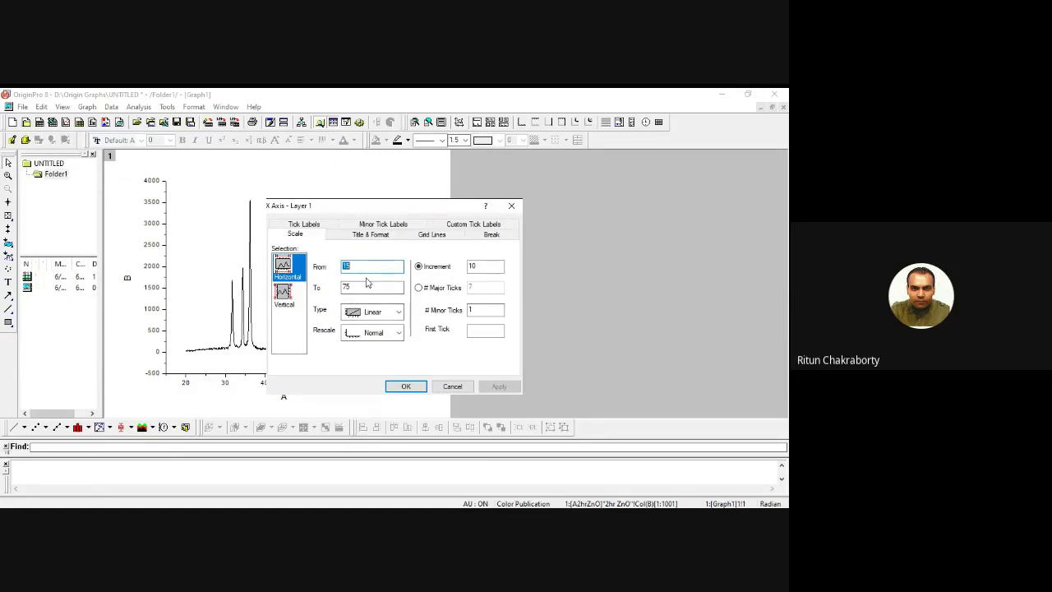
{"action": "type", "text": "28"}
{"action": "left_click", "coordinate": [368, 287]}
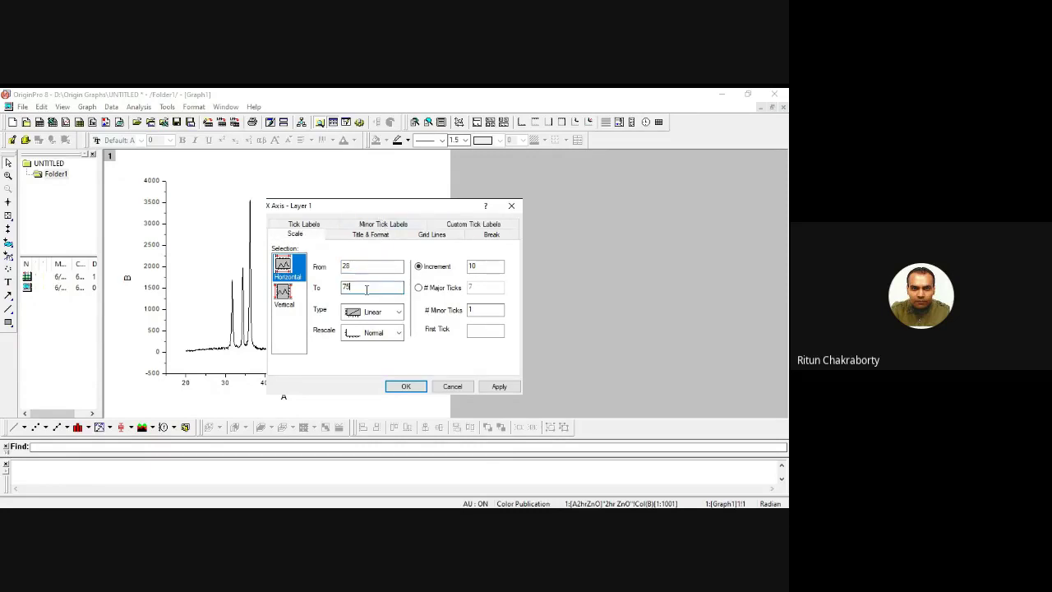
{"action": "type", "text": "2"}
{"action": "left_click", "coordinate": [498, 387]}
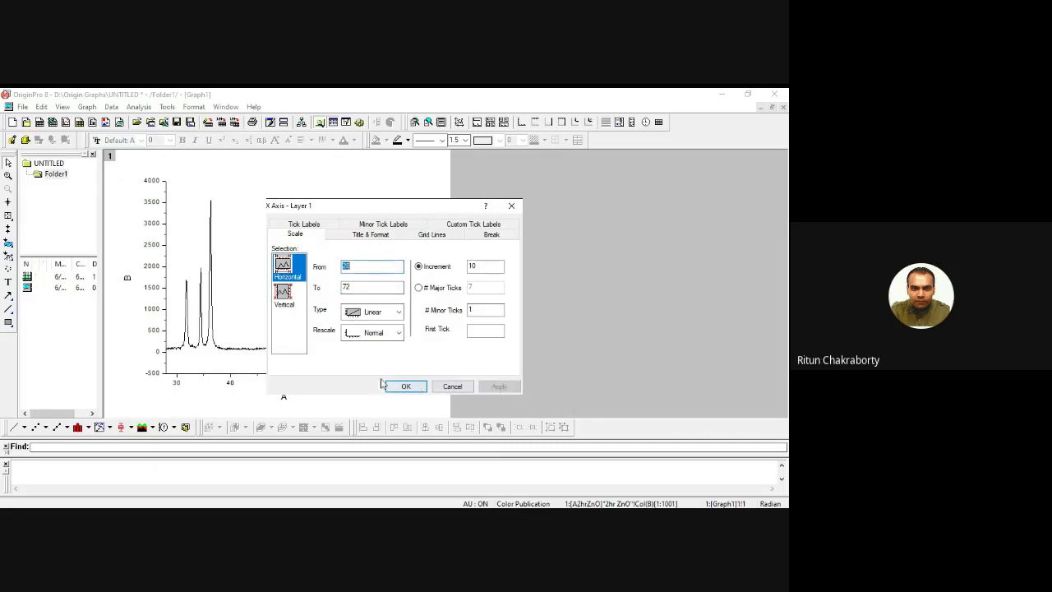
Set the vertical axis scale to run from -10 to 3750 and close the axis settings
{"action": "left_click", "coordinate": [284, 294]}
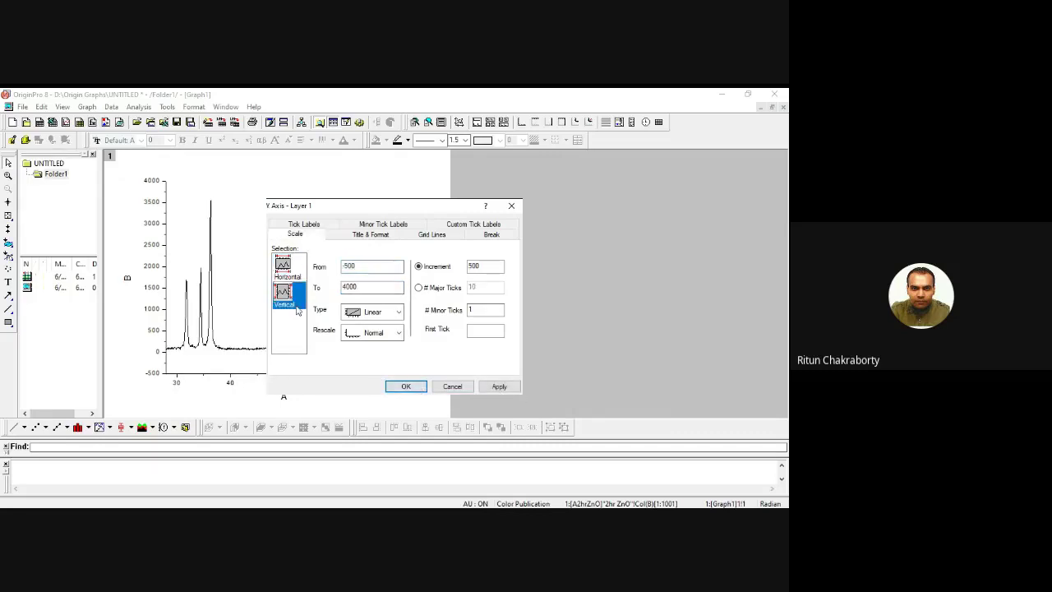
{"action": "left_click", "coordinate": [363, 265]}
{"action": "type", "text": "10"}
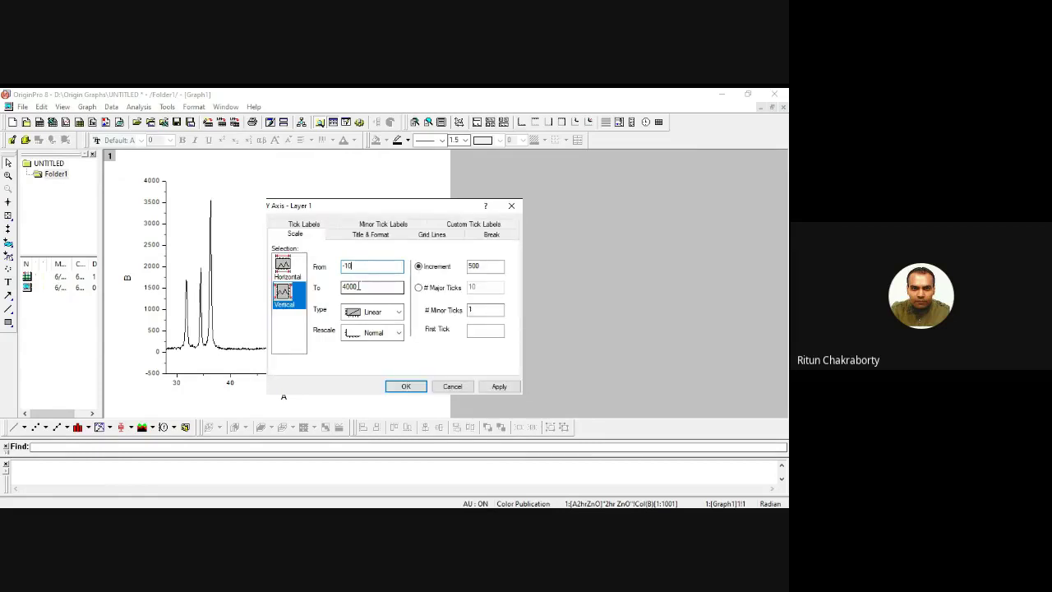
{"action": "double_click", "coordinate": [355, 288]}
{"action": "type", "text": "3750"}
{"action": "left_click", "coordinate": [491, 384]}
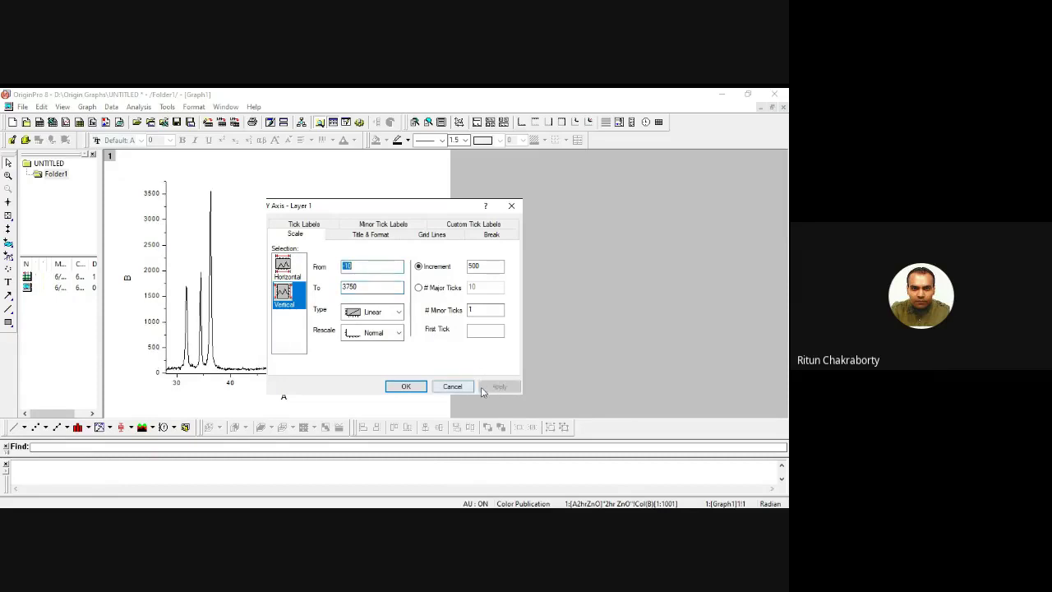
{"action": "left_click", "coordinate": [413, 386]}
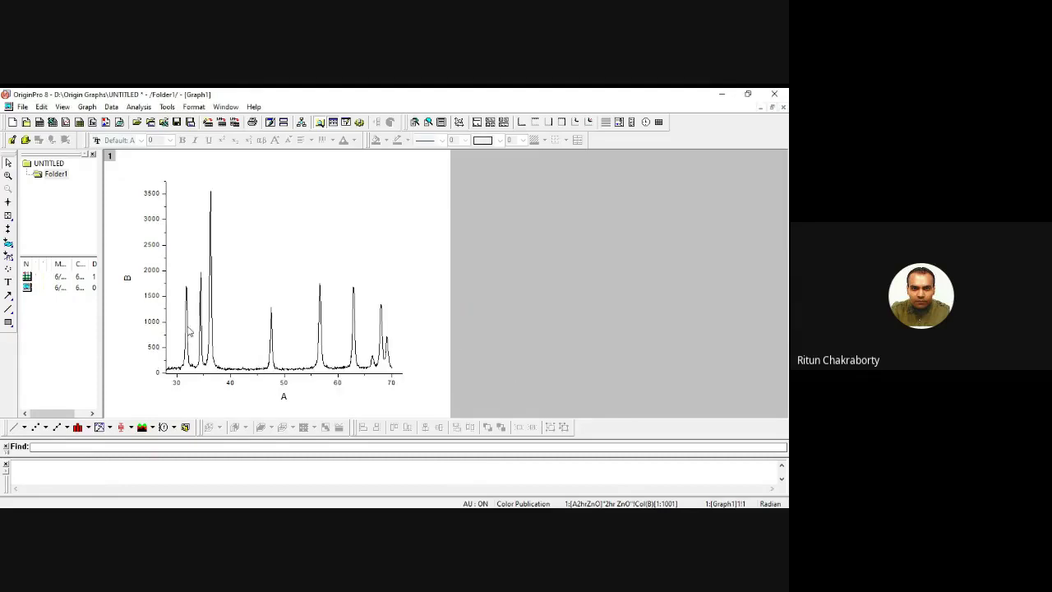
Enlarge the plot layer by extending its upper edge almost to the top of the page
{"action": "left_click", "coordinate": [283, 279]}
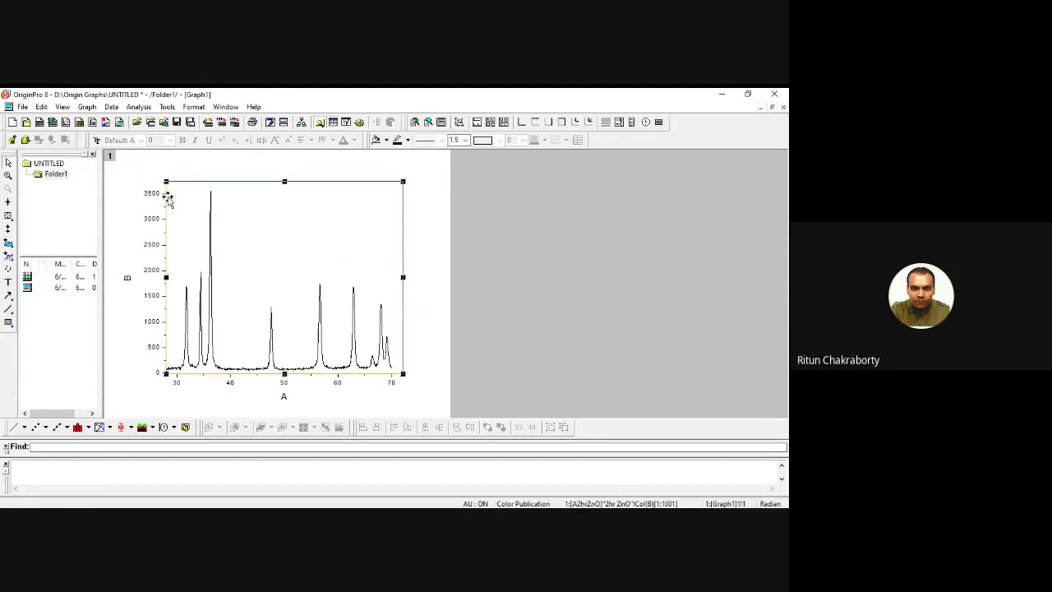
{"action": "left_click_drag", "start_coordinate": [403, 276], "coordinate": [447, 282]}
{"action": "left_click_drag", "start_coordinate": [402, 182], "coordinate": [440, 162]}
{"action": "left_click_drag", "start_coordinate": [403, 277], "coordinate": [458, 287]}
{"action": "left_click_drag", "start_coordinate": [285, 182], "coordinate": [286, 157]}
{"action": "left_click_drag", "start_coordinate": [285, 374], "coordinate": [288, 385]}
{"action": "left_click_drag", "start_coordinate": [403, 266], "coordinate": [301, 267]}
{"action": "left_click_drag", "start_coordinate": [166, 265], "coordinate": [135, 264]}
{"action": "left_click", "coordinate": [538, 270]}
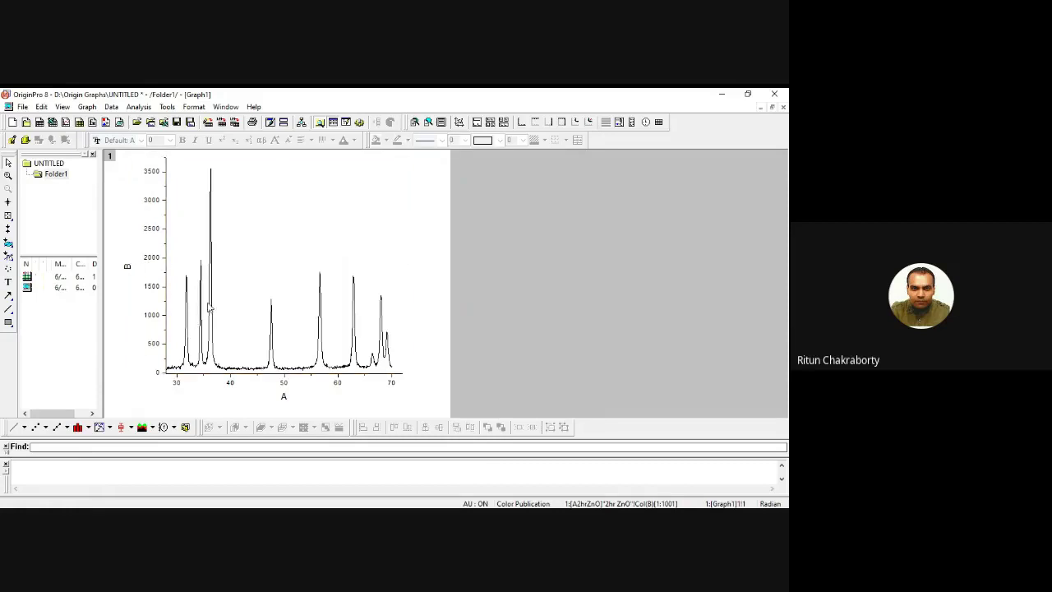
Set the line width of the plotted XRD curve to 3
{"action": "double_click", "coordinate": [274, 334]}
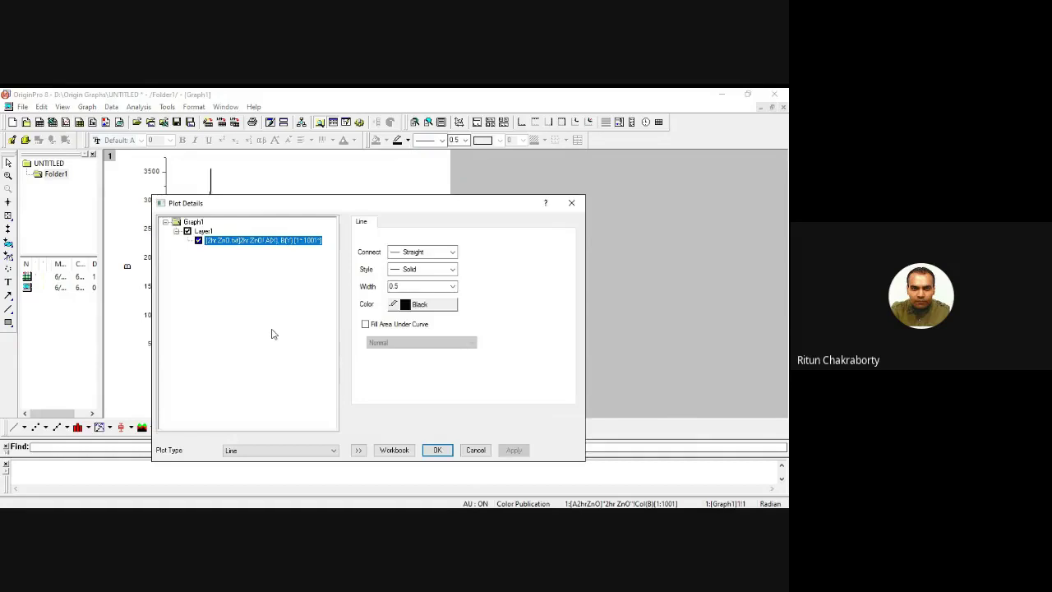
{"action": "left_click", "coordinate": [452, 287]}
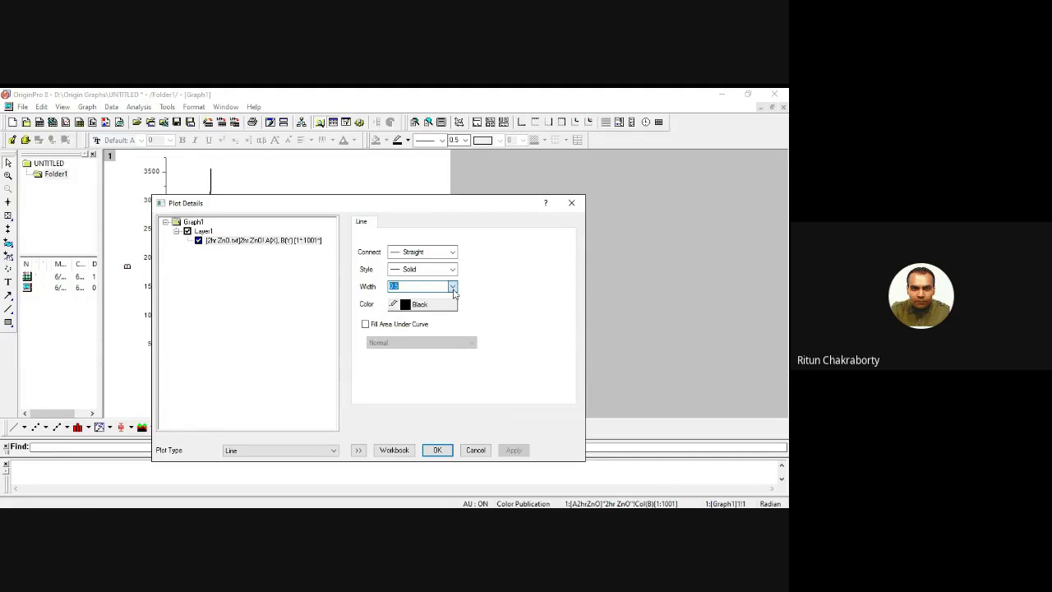
{"action": "type", "text": "3"}
{"action": "left_click", "coordinate": [514, 450]}
{"action": "left_click", "coordinate": [438, 450]}
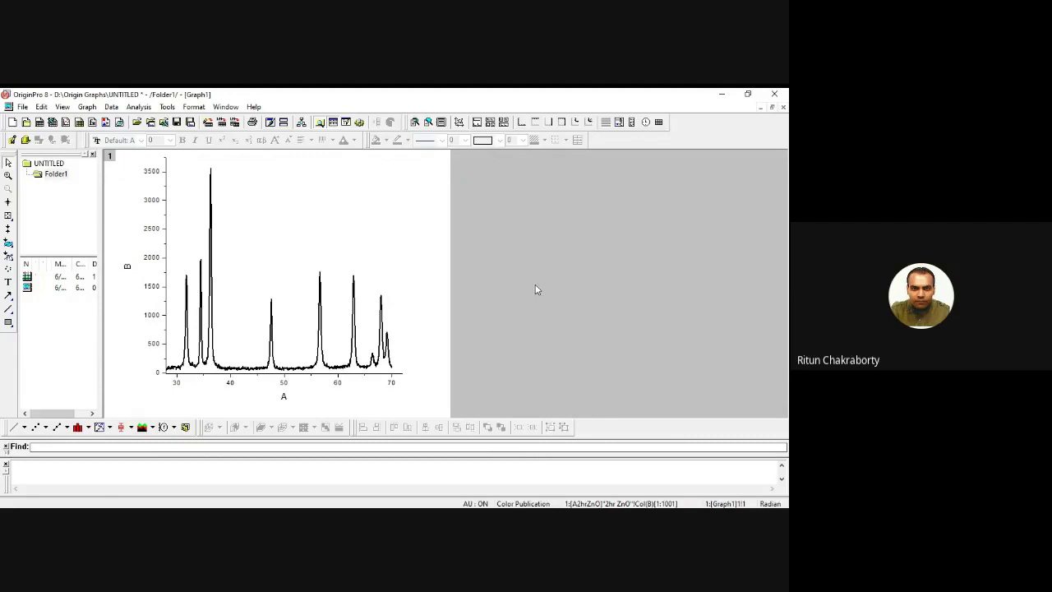
Change the X axis title to 2θ, with theta as a Greek symbol
{"action": "double_click", "coordinate": [283, 398]}
{"action": "left_click_drag", "start_coordinate": [272, 398], "coordinate": [298, 399]}
{"action": "type", "text": "2"}
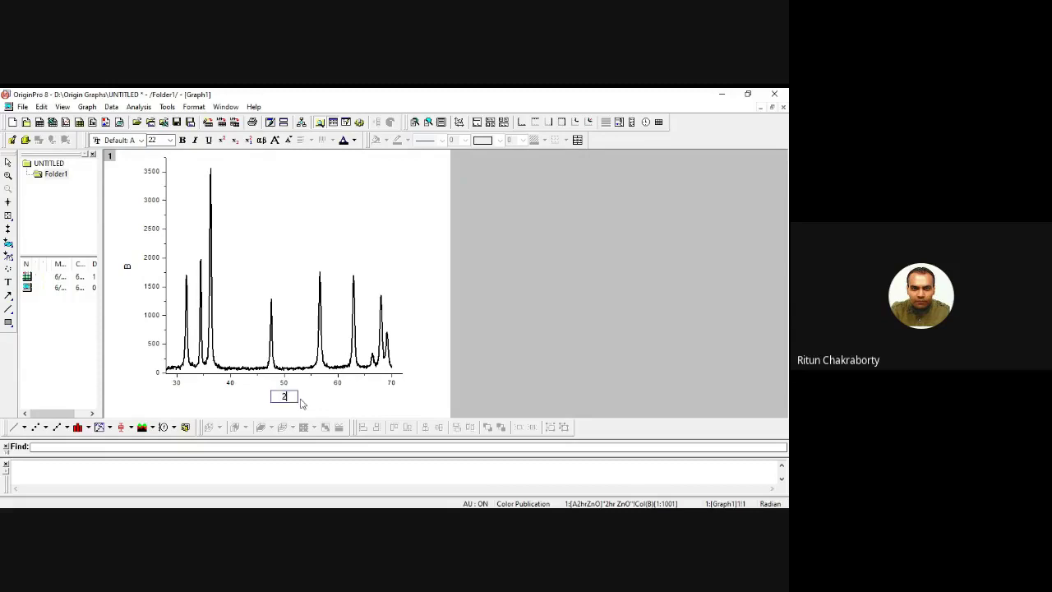
{"action": "left_click", "coordinate": [262, 140]}
{"action": "type", "text": "q"}
{"action": "left_click", "coordinate": [562, 311]}
Change the Y axis title to "Intensity (arb.units)"
{"action": "double_click", "coordinate": [128, 269]}
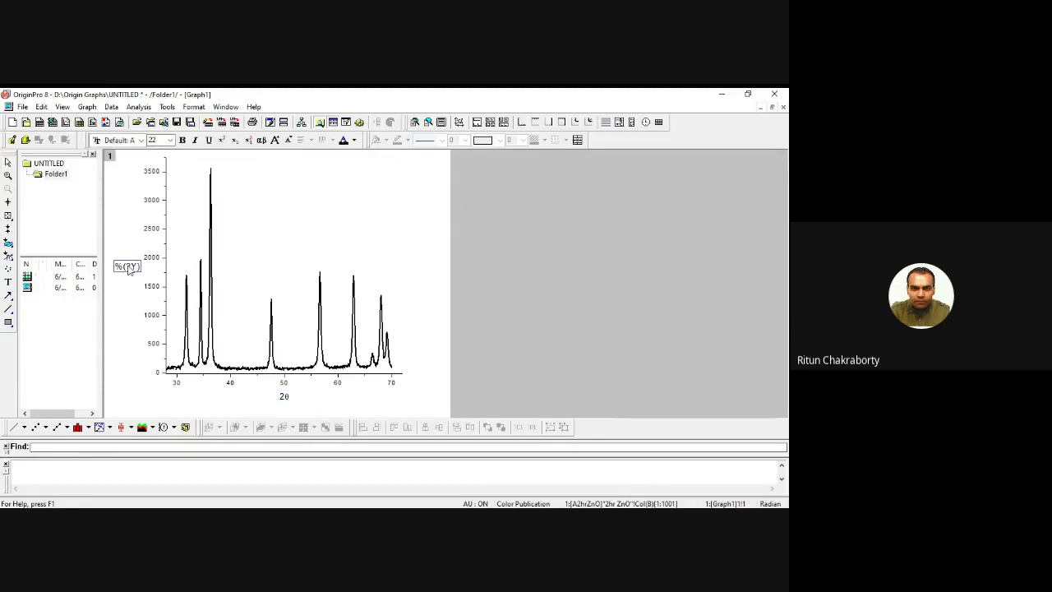
{"action": "type", "text": "Intensity ("}
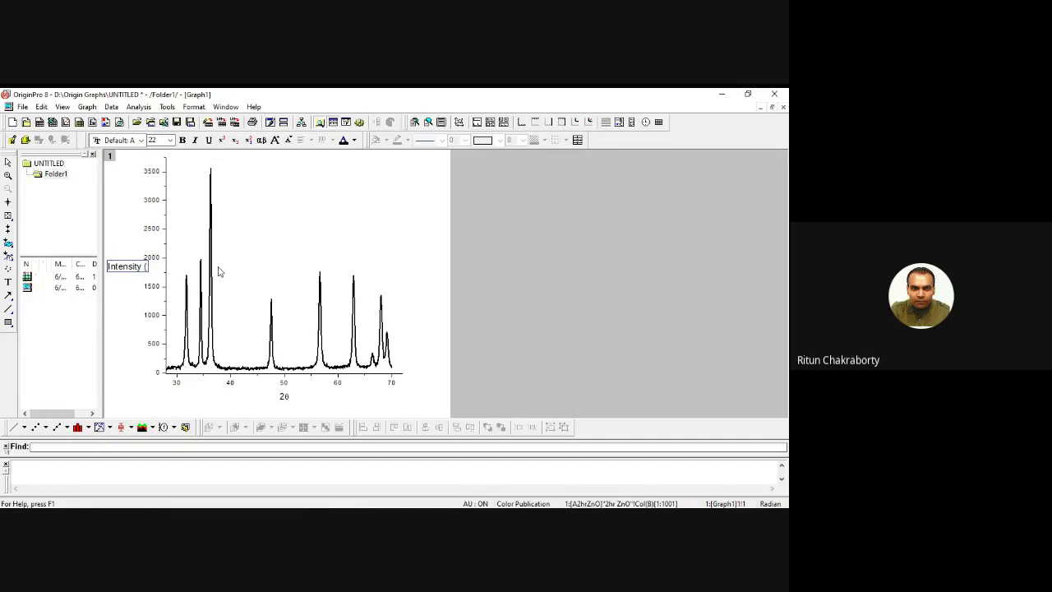
{"action": "type", "text": "arb.units)"}
{"action": "left_click", "coordinate": [573, 295]}
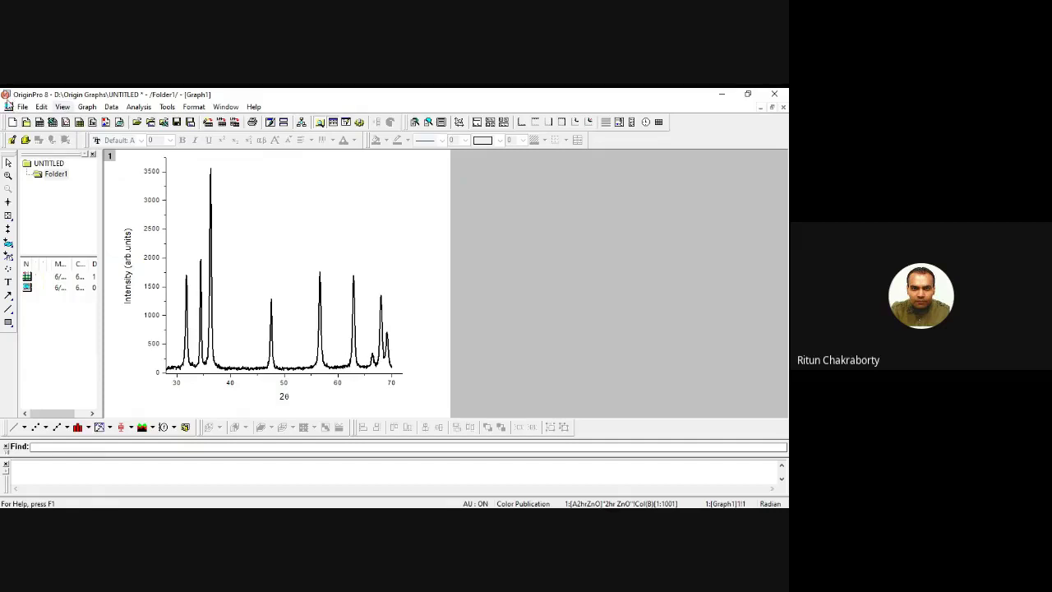
Start a Fit Multiple Peaks analysis on the plotted XRD curve with Lorentzian peak type and 9 peaks
{"action": "left_click", "coordinate": [148, 109]}
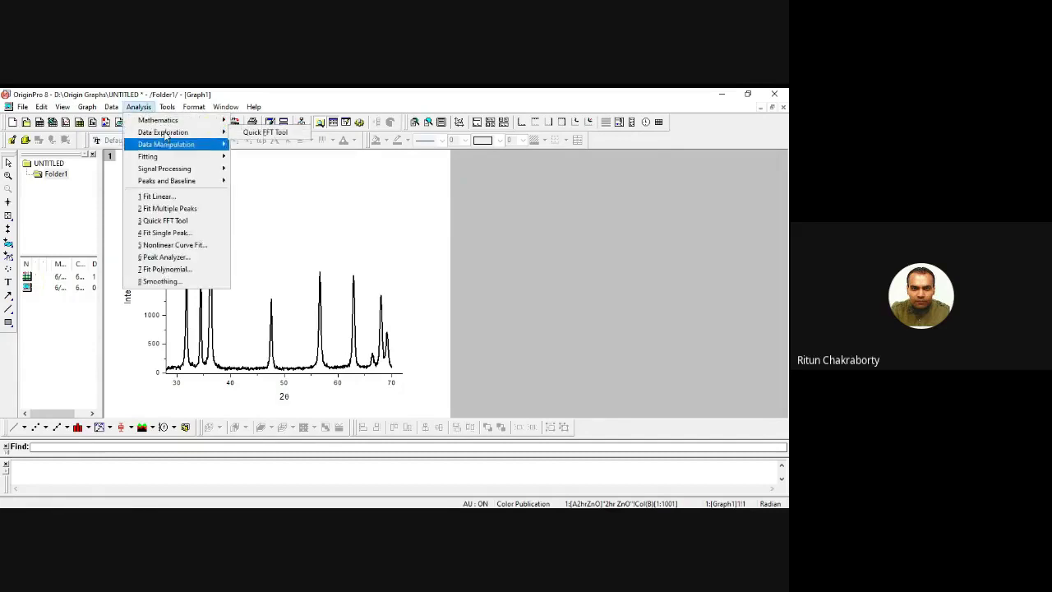
{"action": "left_click", "coordinate": [185, 210]}
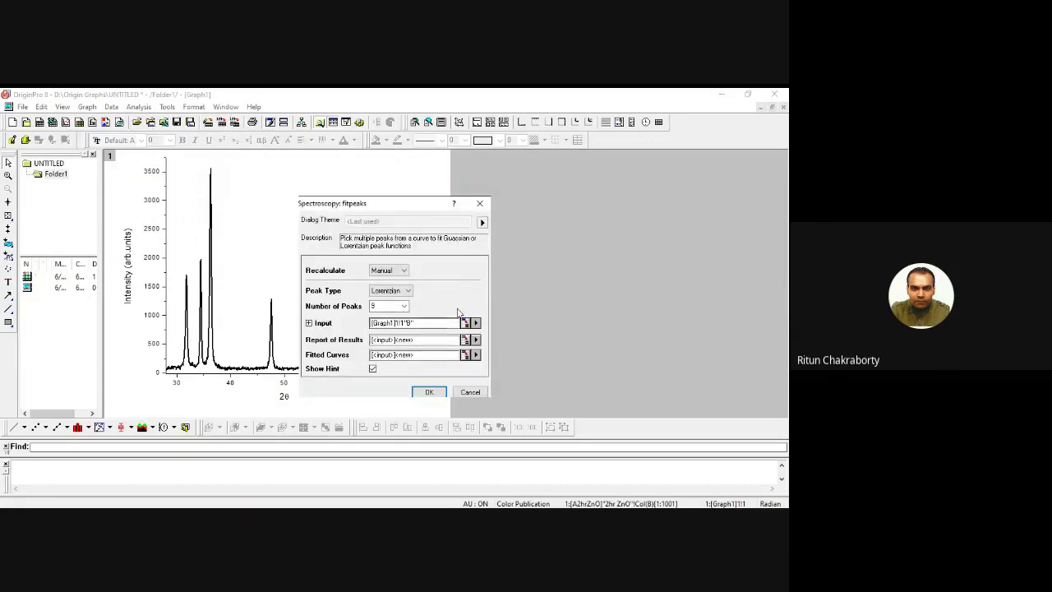
{"action": "left_click", "coordinate": [409, 290]}
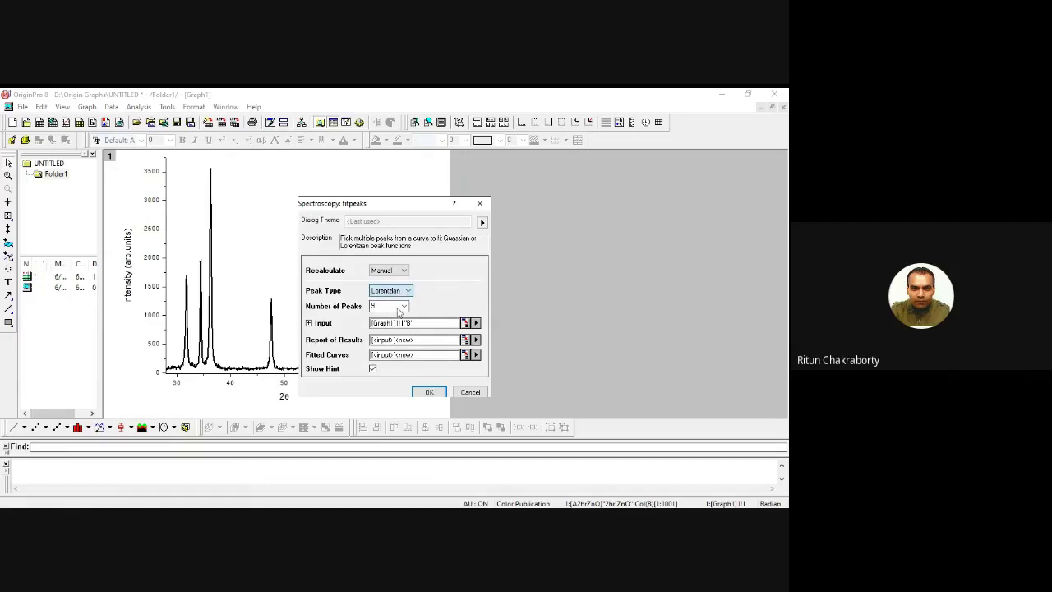
{"action": "left_click", "coordinate": [388, 313]}
{"action": "left_click_drag", "start_coordinate": [377, 211], "coordinate": [552, 192]}
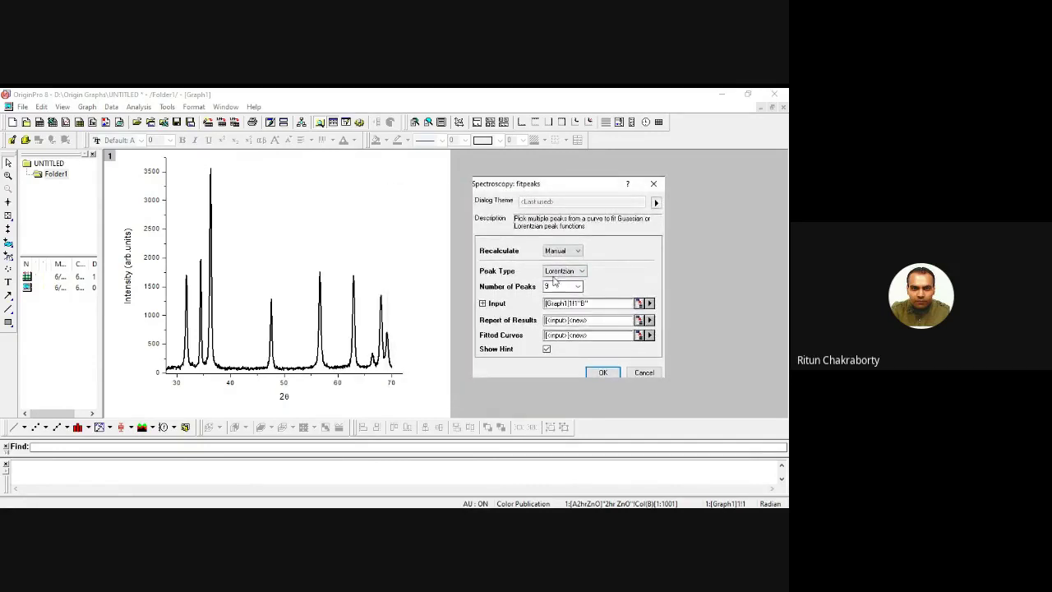
{"action": "left_click", "coordinate": [604, 372]}
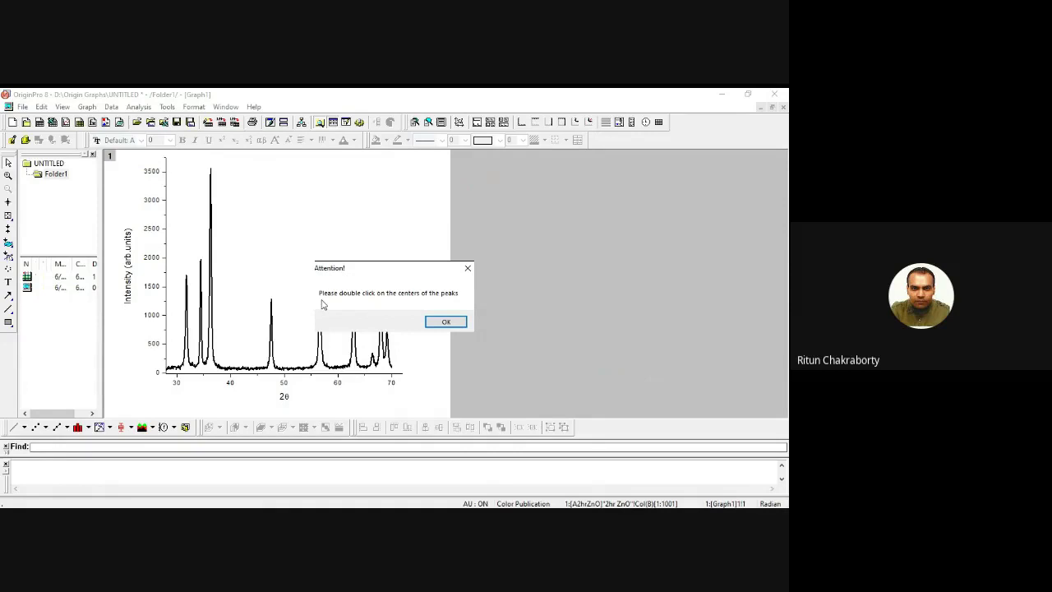
{"action": "left_click", "coordinate": [446, 321]}
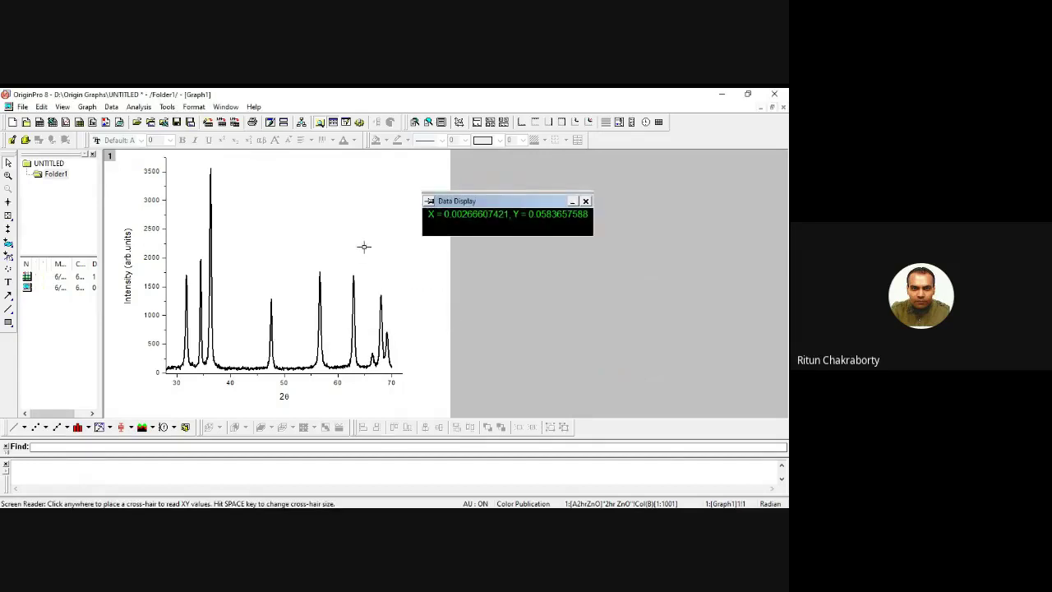
Mark the centres of all nine XRD peaks from lowest to highest 2θ and accept the suggested peak width to run the fit
{"action": "left_click", "coordinate": [187, 275]}
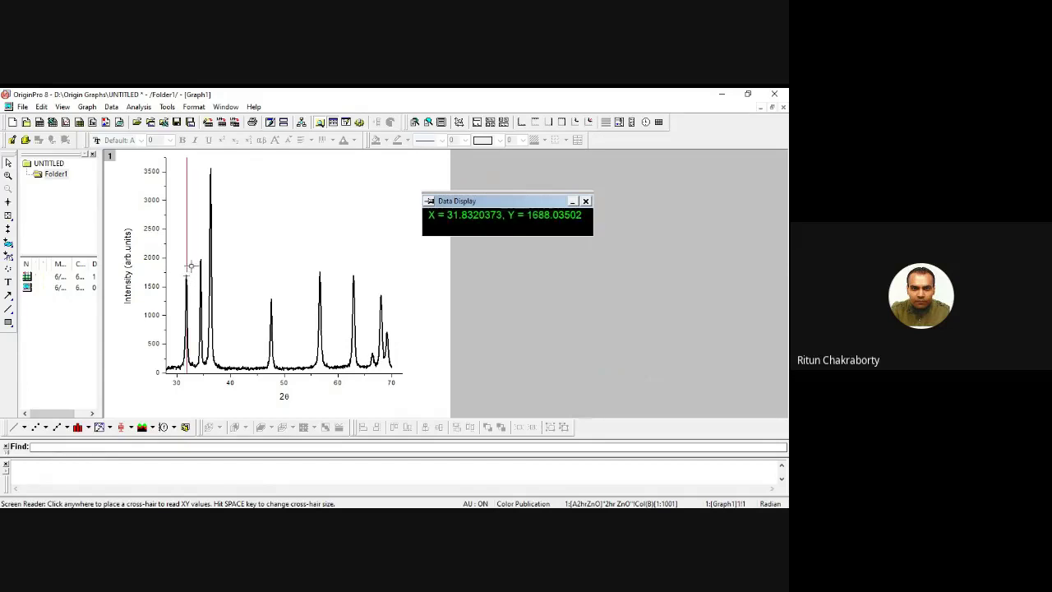
{"action": "left_click", "coordinate": [200, 259]}
{"action": "left_click", "coordinate": [211, 168]}
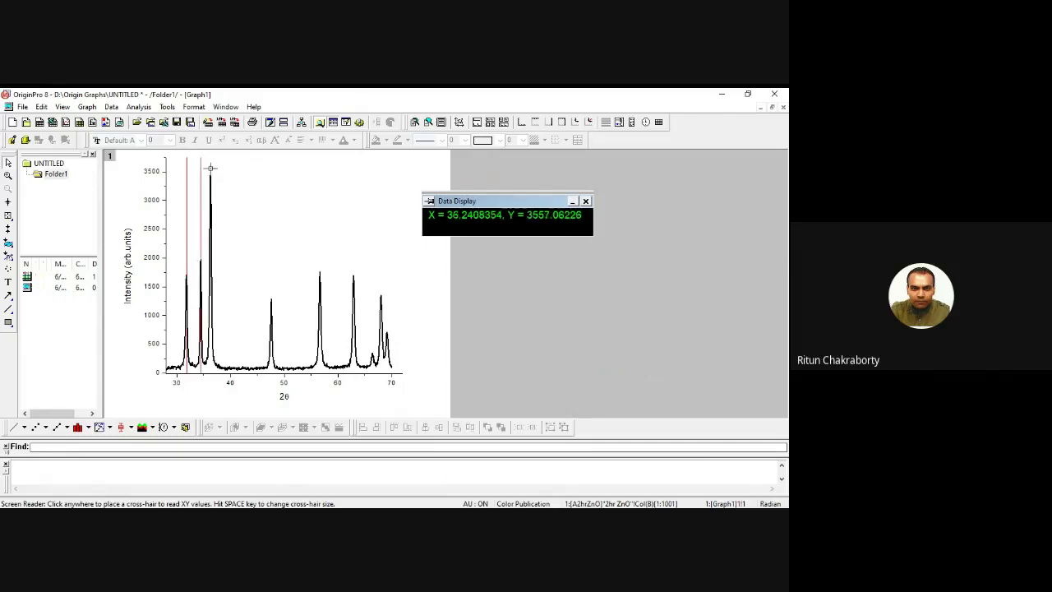
{"action": "left_click", "coordinate": [271, 299]}
{"action": "left_click", "coordinate": [320, 273]}
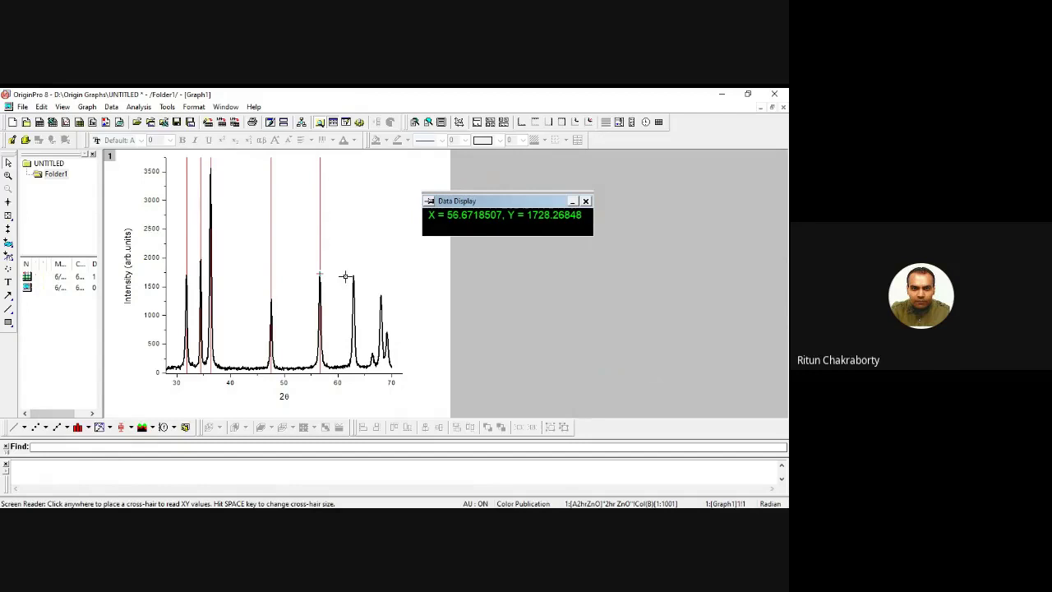
{"action": "left_click", "coordinate": [353, 276]}
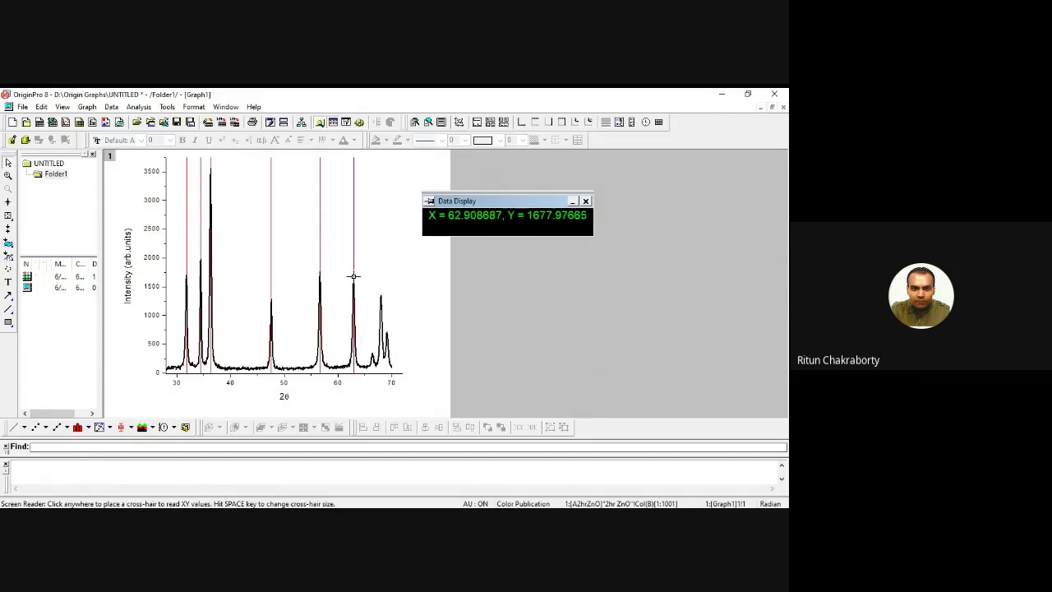
{"action": "left_click", "coordinate": [372, 351]}
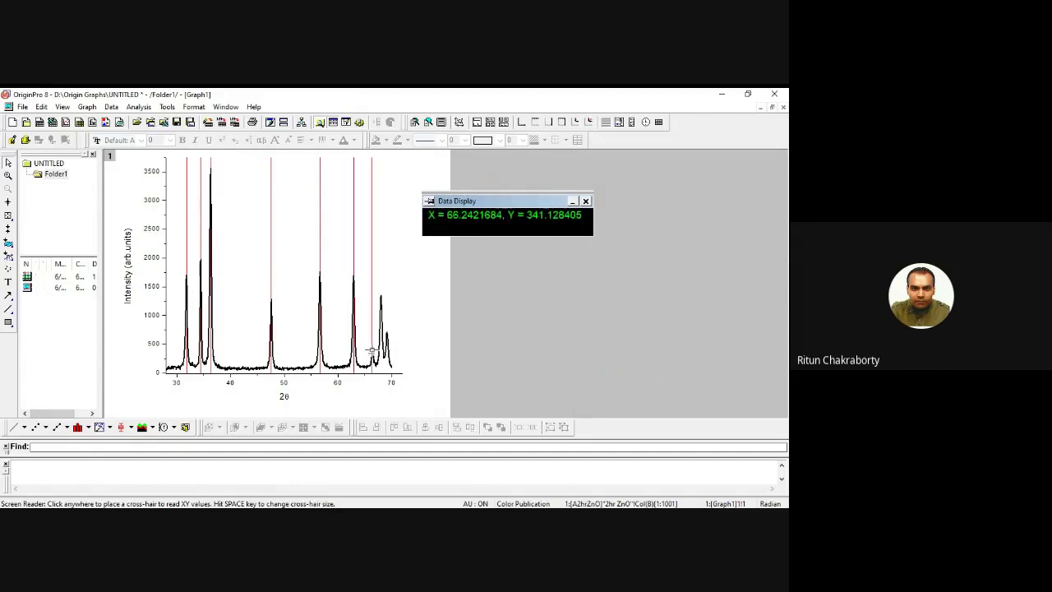
{"action": "left_click", "coordinate": [380, 296]}
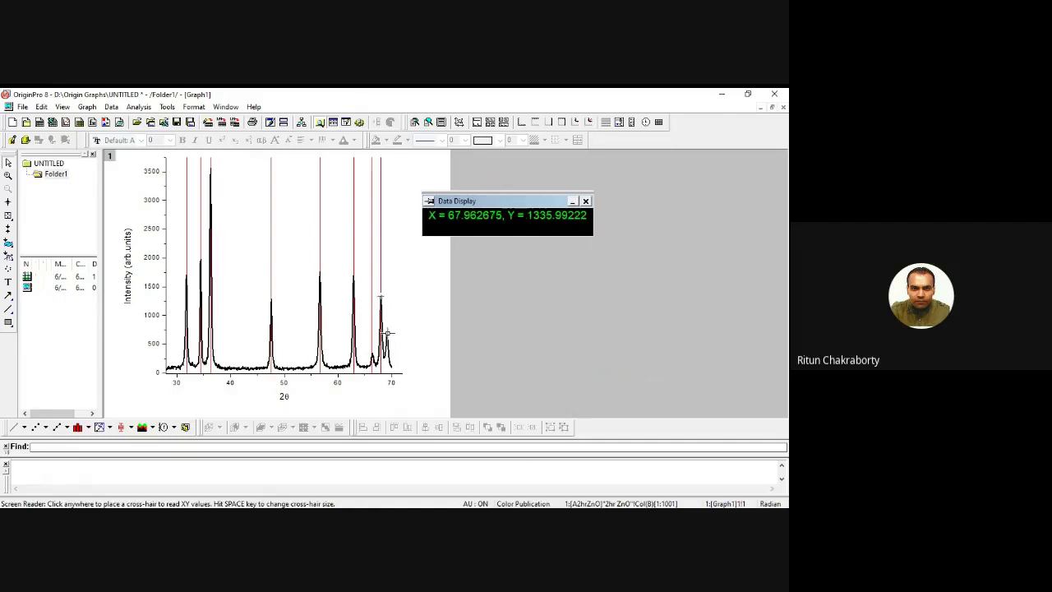
{"action": "left_click", "coordinate": [387, 333]}
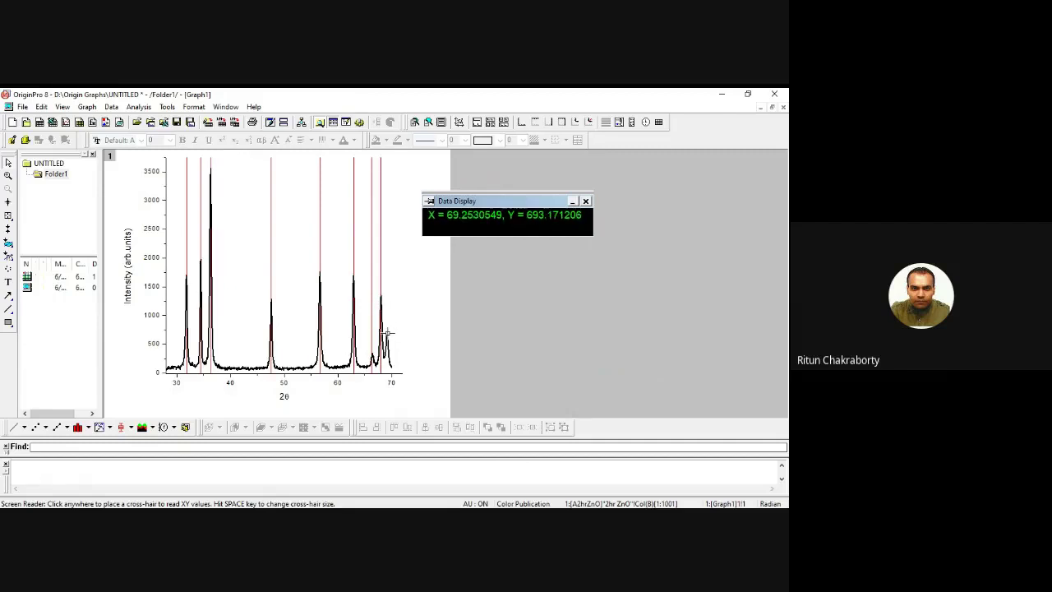
{"action": "double_click", "coordinate": [387, 333]}
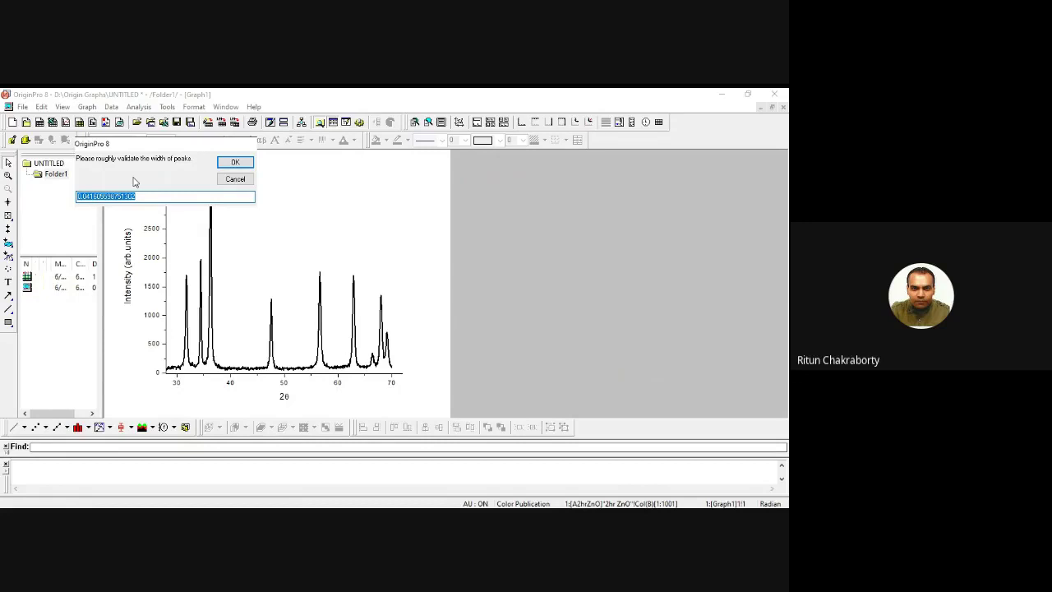
{"action": "left_click", "coordinate": [234, 164]}
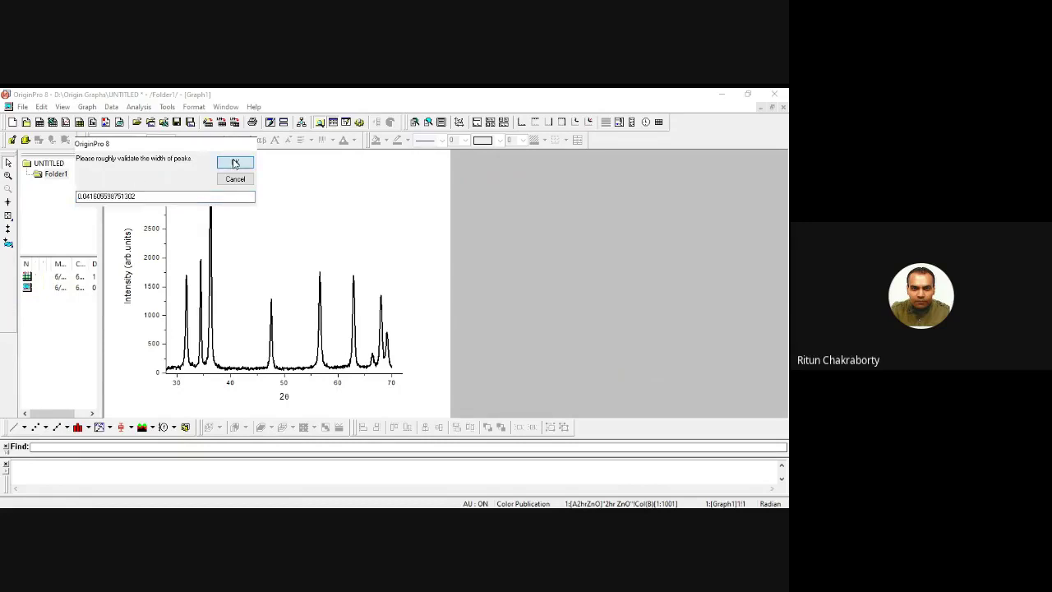
{"action": "left_click", "coordinate": [234, 164]}
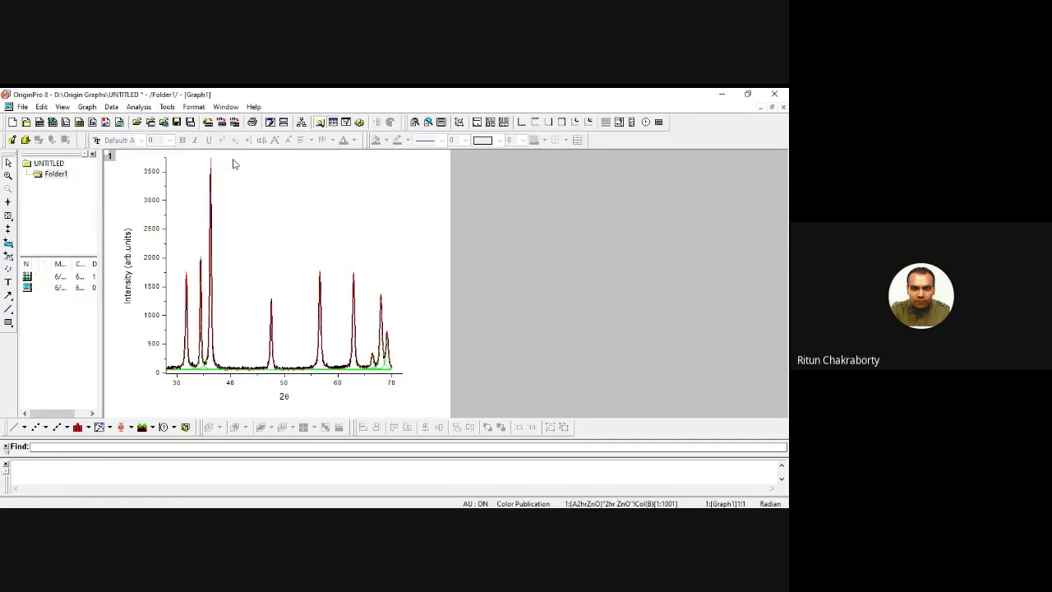
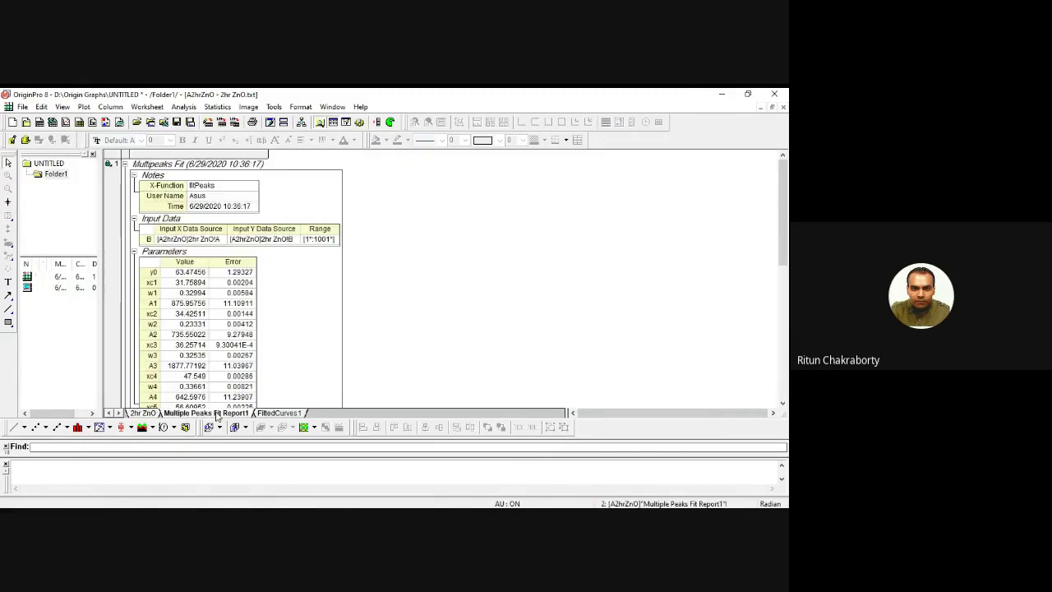
Examine the Multiple Peaks Fit Report through the Parameters, Peaks and Statistics tables for the peak centres and widths
{"action": "scroll", "coordinate": [286, 357], "scroll_direction": "down", "scroll_amount": 3}
{"action": "scroll", "coordinate": [286, 357], "scroll_direction": "down", "scroll_amount": 8}
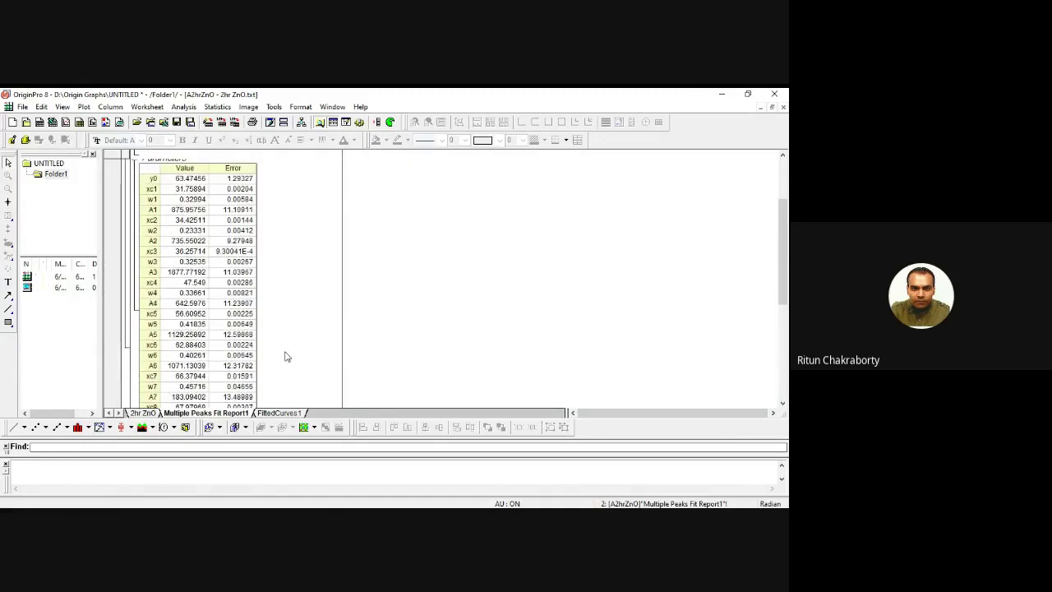
{"action": "scroll", "coordinate": [286, 355], "scroll_direction": "down", "scroll_amount": 3}
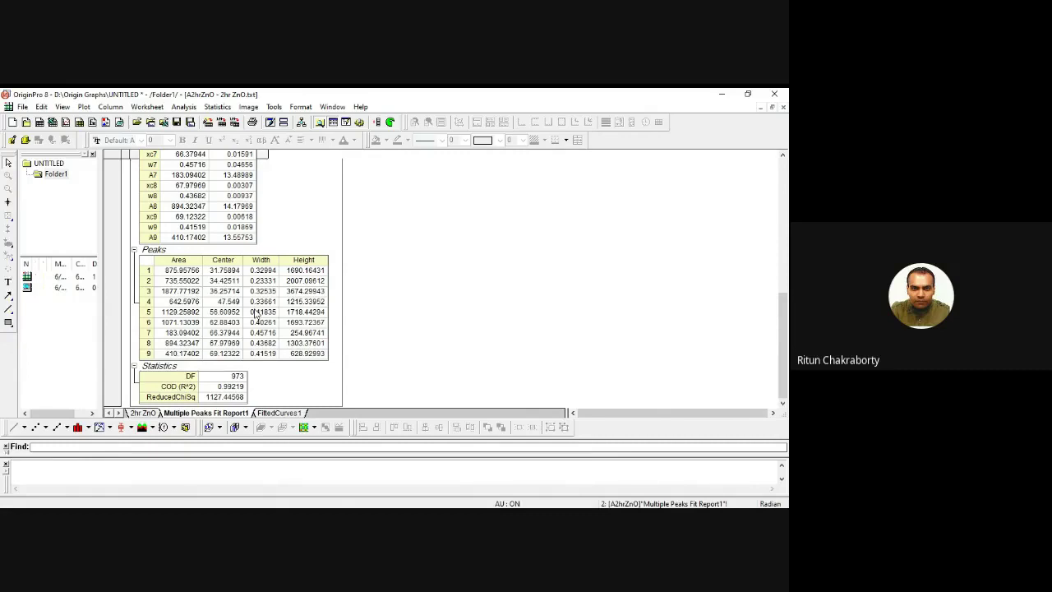
Switch to the W-H 2hrs.xlsx workbook in Excel and examine the 2 theta degree and FWHM degree columns
{"action": "key", "text": "alt+Tab"}
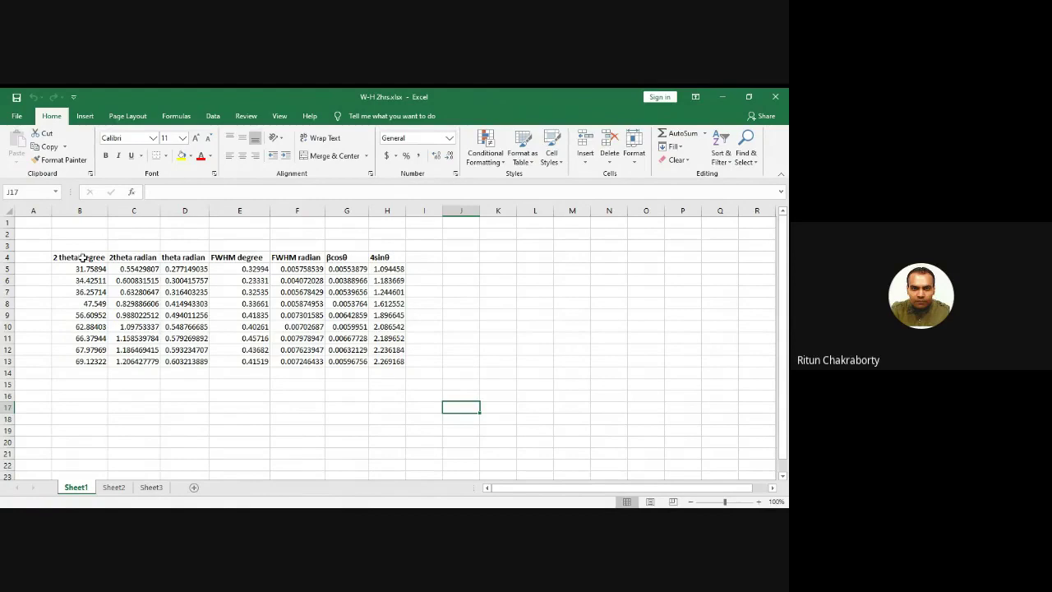
{"action": "left_click", "coordinate": [77, 211]}
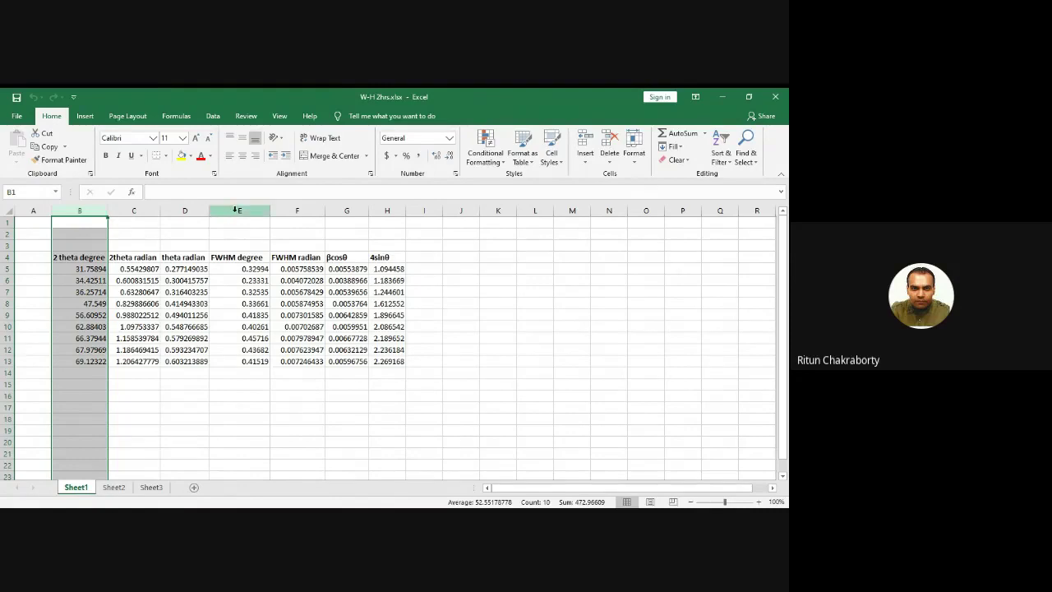
{"action": "left_click", "coordinate": [237, 210], "text": "ctrl"}
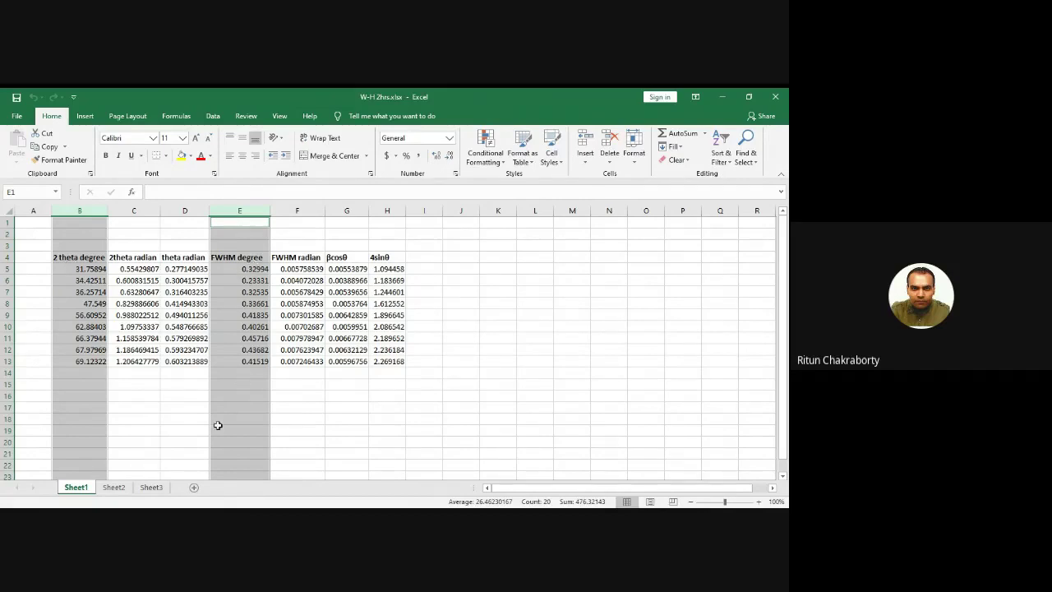
{"action": "left_click", "coordinate": [161, 427]}
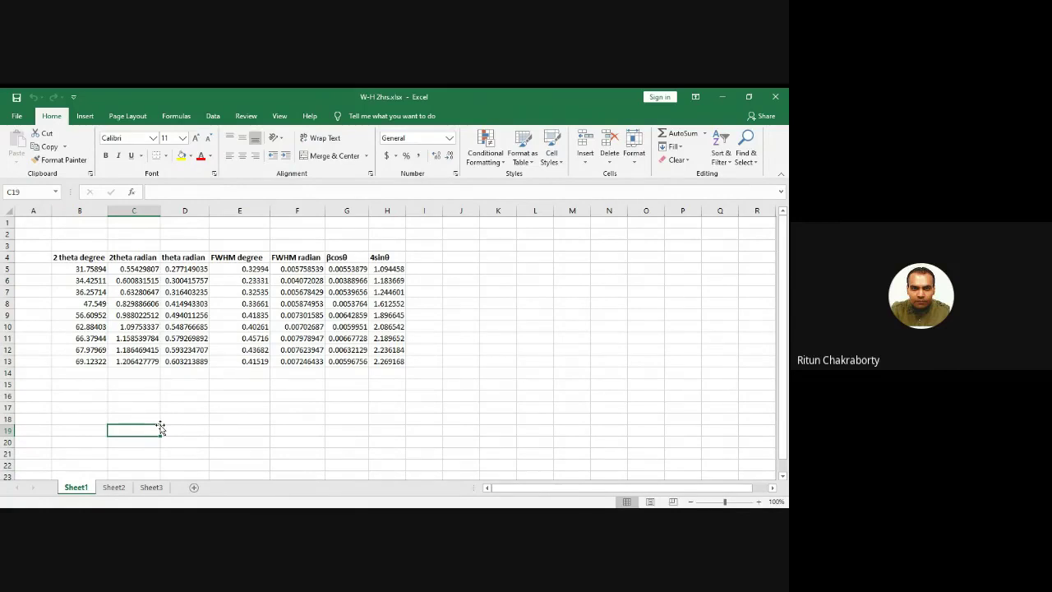
Examine the 4sinθ, βcosθ and FWHM radian columns on Sheet1
{"action": "left_click", "coordinate": [386, 211]}
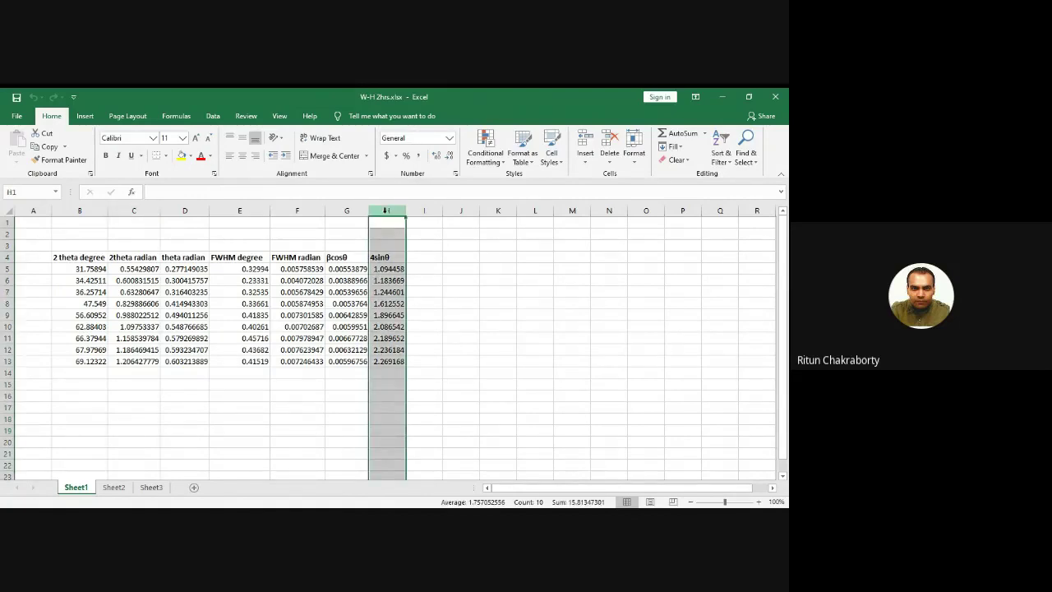
{"action": "left_click", "coordinate": [348, 210]}
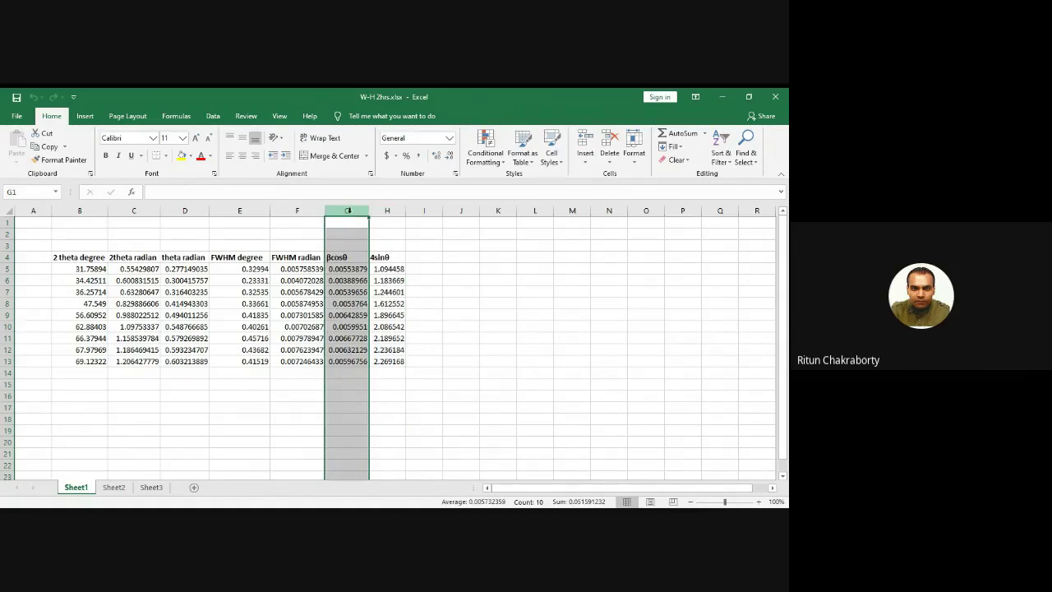
{"action": "left_click", "coordinate": [498, 303]}
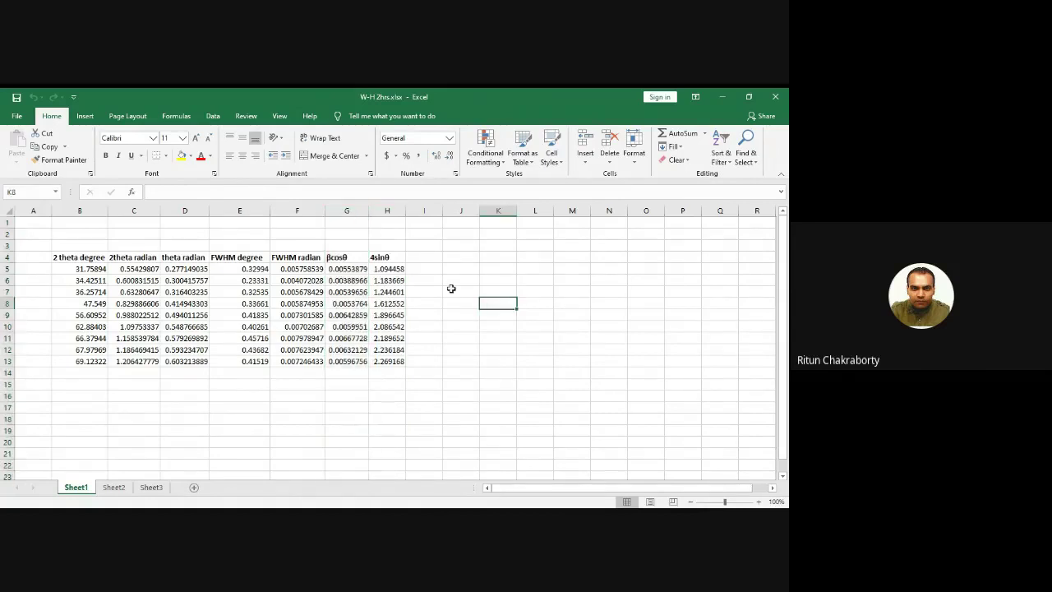
{"action": "left_click", "coordinate": [295, 211]}
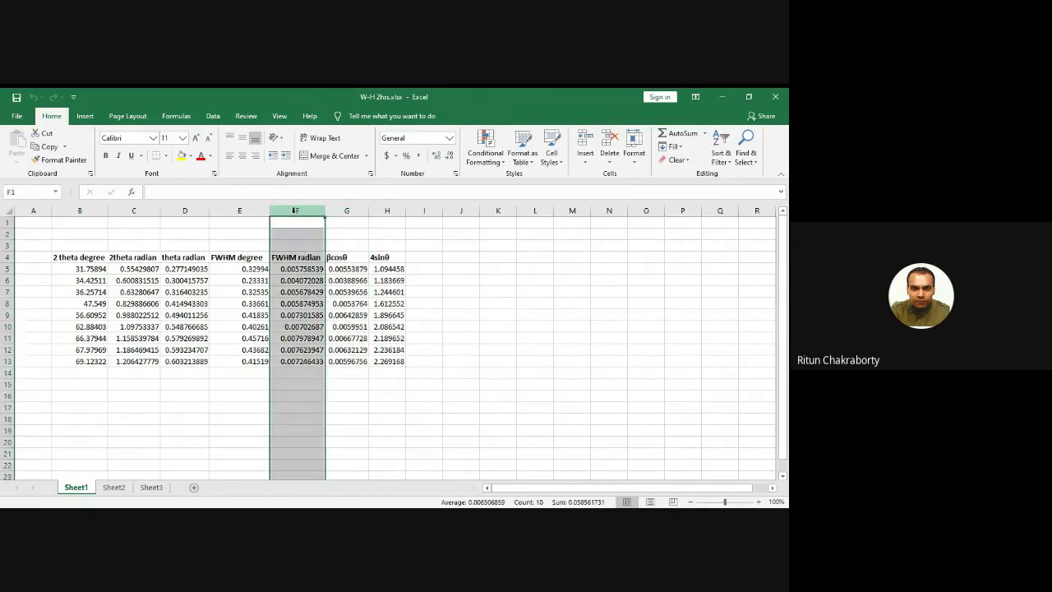
{"action": "left_click", "coordinate": [547, 351]}
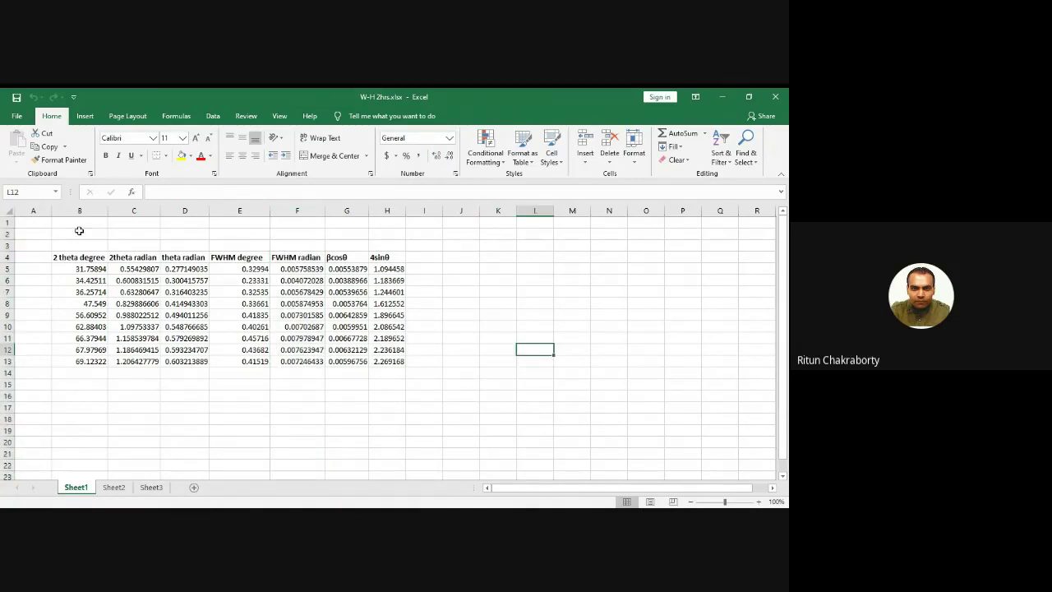
Compare the 2 theta degree, 2theta radian and theta radian columns, and check the βcosθ and 4sinθ headings
{"action": "left_click", "coordinate": [80, 210]}
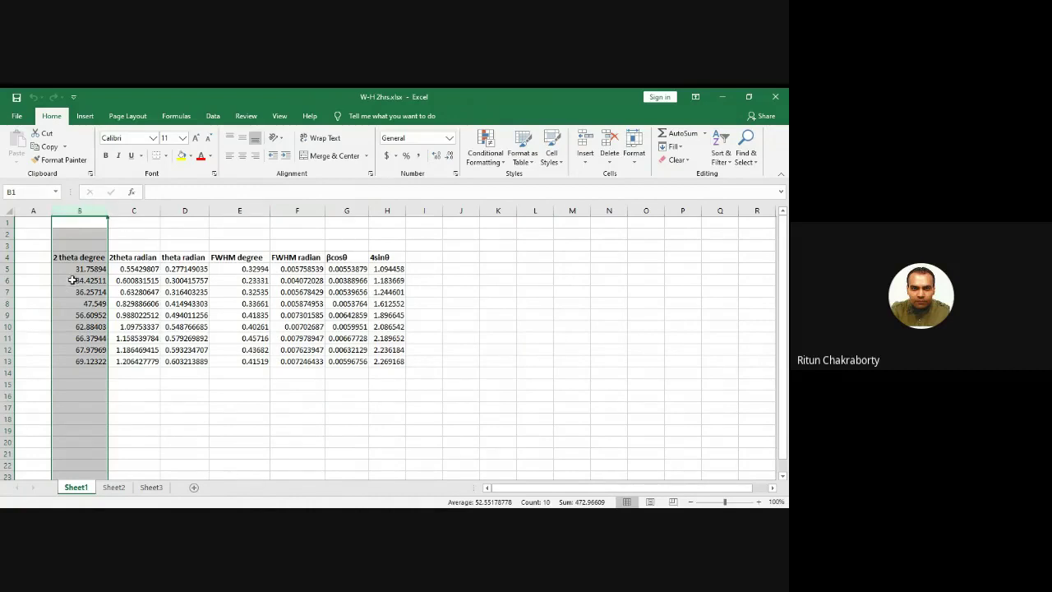
{"action": "left_click", "coordinate": [134, 210]}
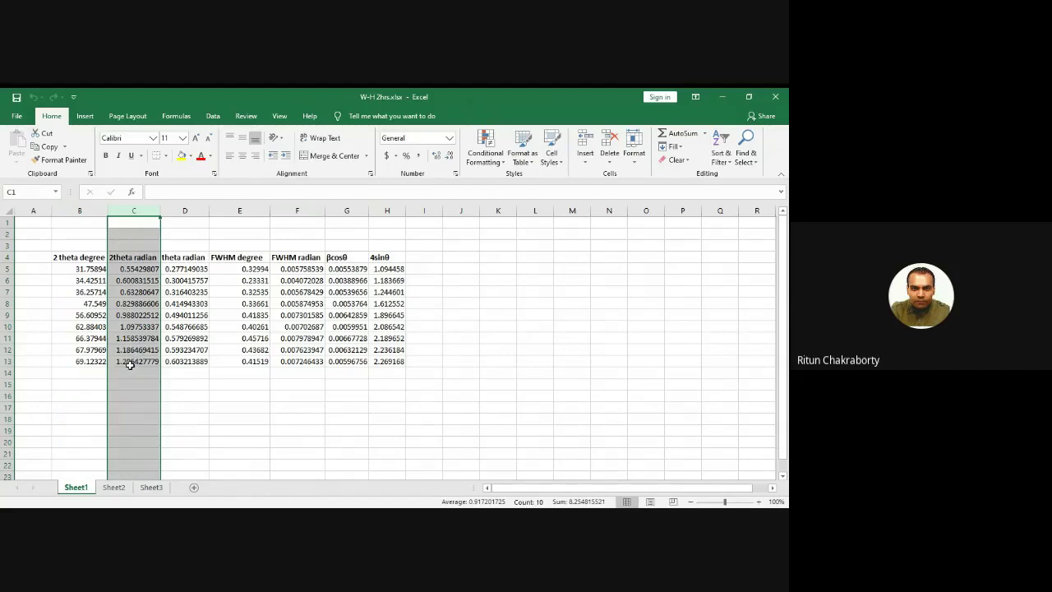
{"action": "left_click", "coordinate": [193, 464]}
{"action": "left_click", "coordinate": [345, 259]}
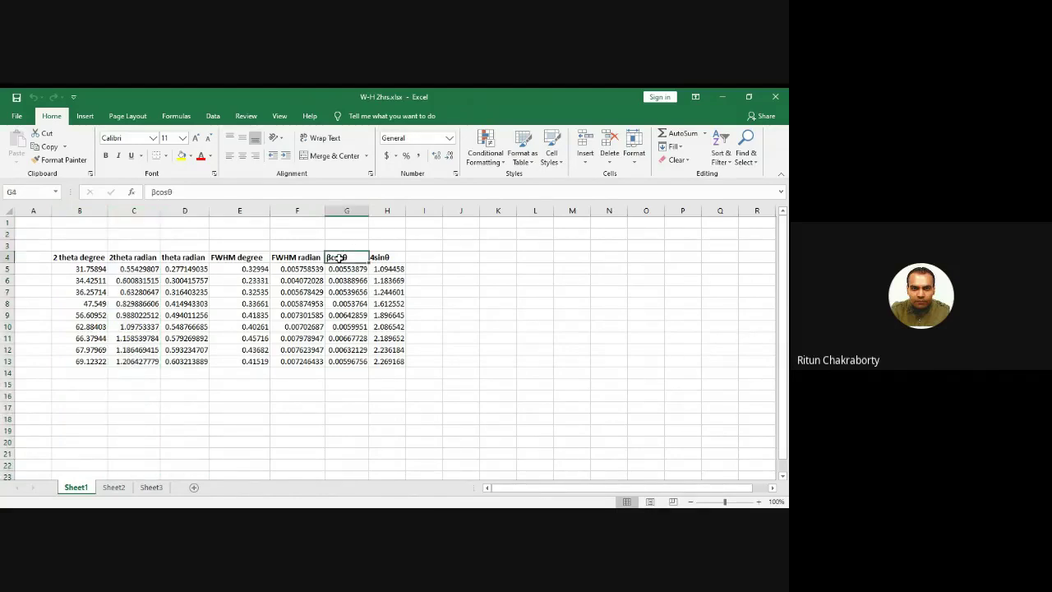
{"action": "left_click", "coordinate": [384, 257]}
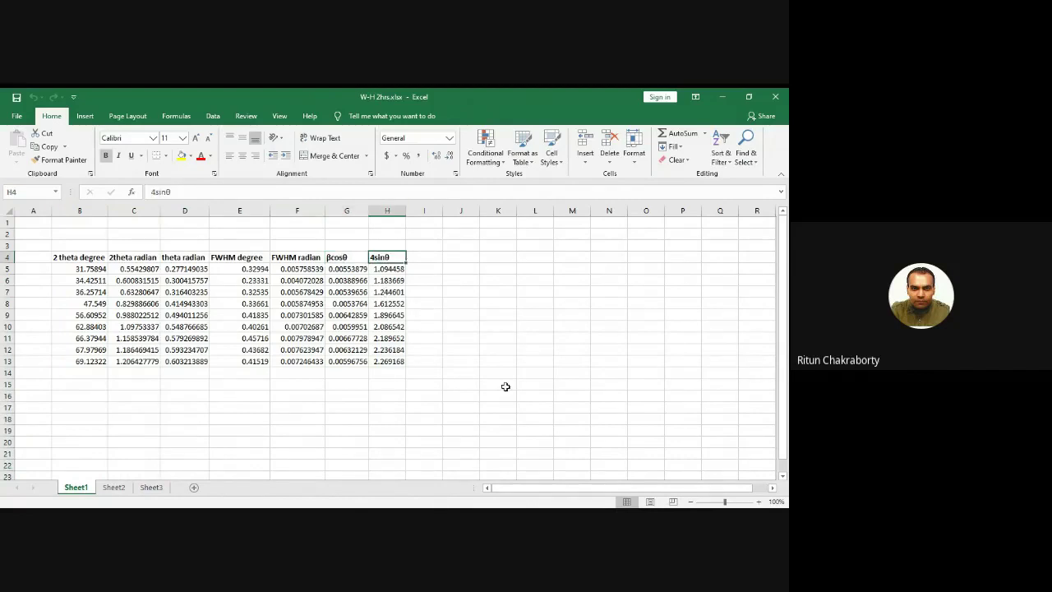
{"action": "left_click", "coordinate": [131, 211]}
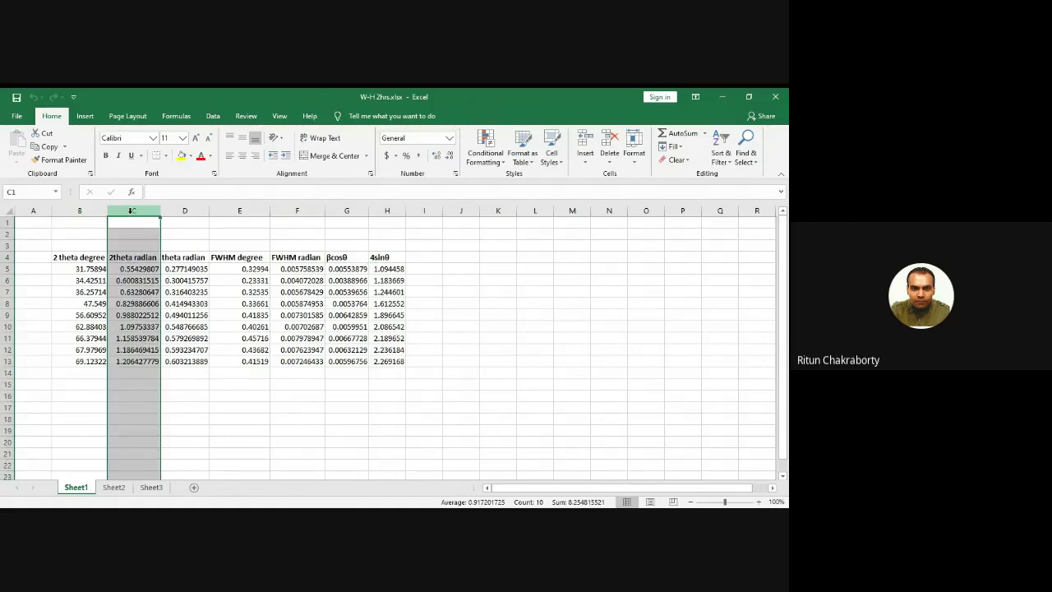
{"action": "left_click", "coordinate": [184, 211]}
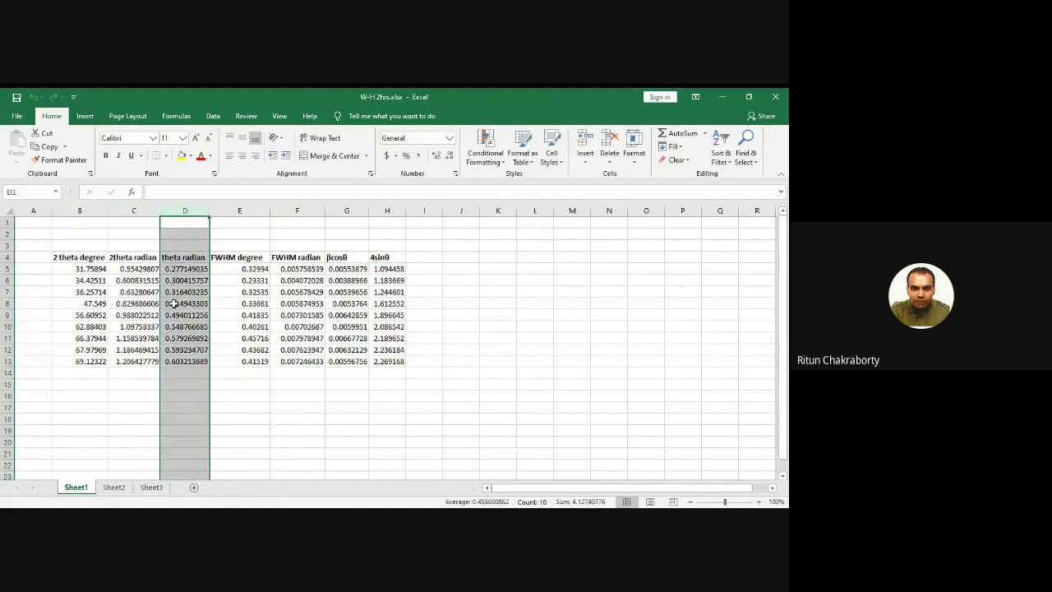
{"action": "left_click", "coordinate": [119, 420]}
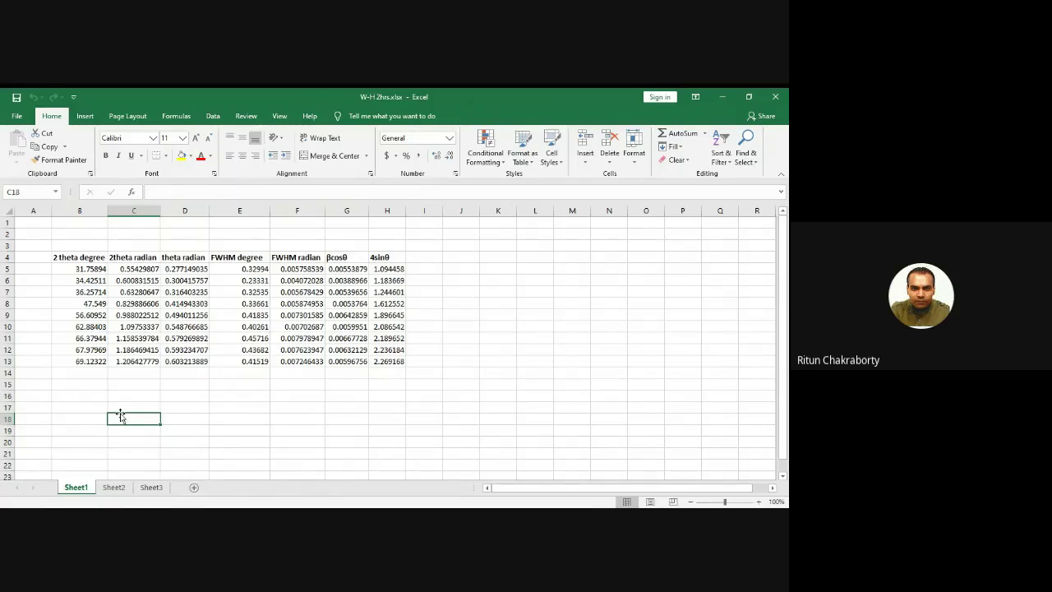
Convert the first 2 theta degree value to radians in cell B17 with the formula =RADIANS(B5)
{"action": "left_click", "coordinate": [132, 399]}
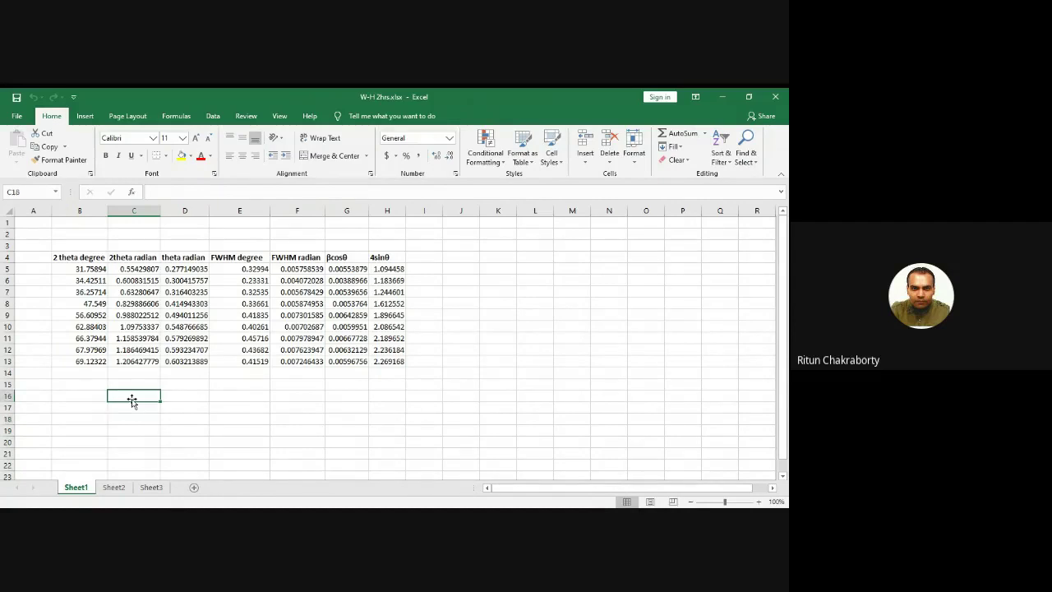
{"action": "left_click", "coordinate": [85, 270]}
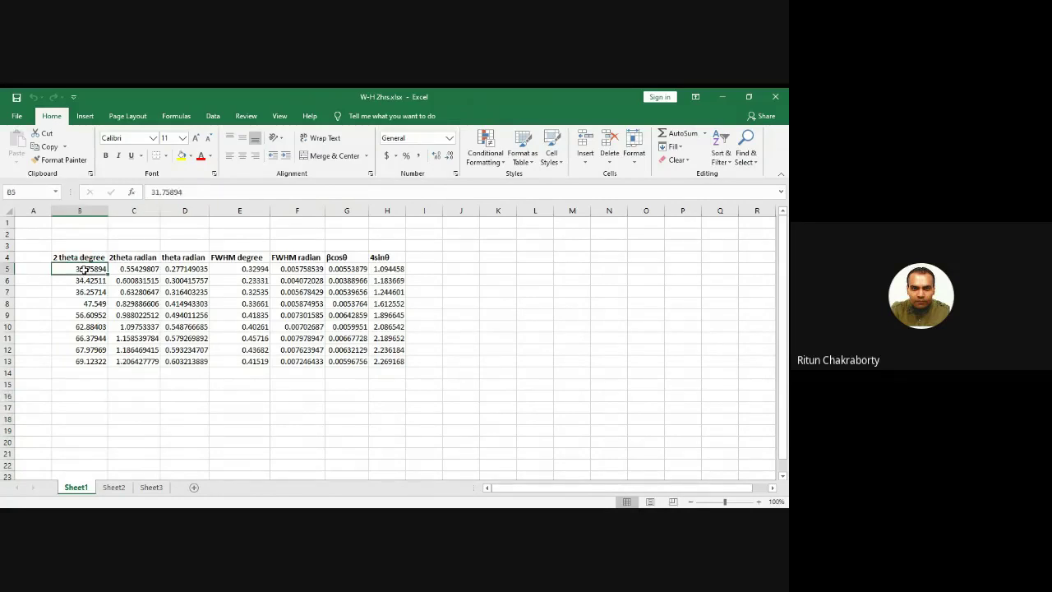
{"action": "left_click", "coordinate": [130, 271]}
{"action": "left_click", "coordinate": [91, 280]}
{"action": "left_click", "coordinate": [84, 269]}
{"action": "left_click", "coordinate": [85, 408]}
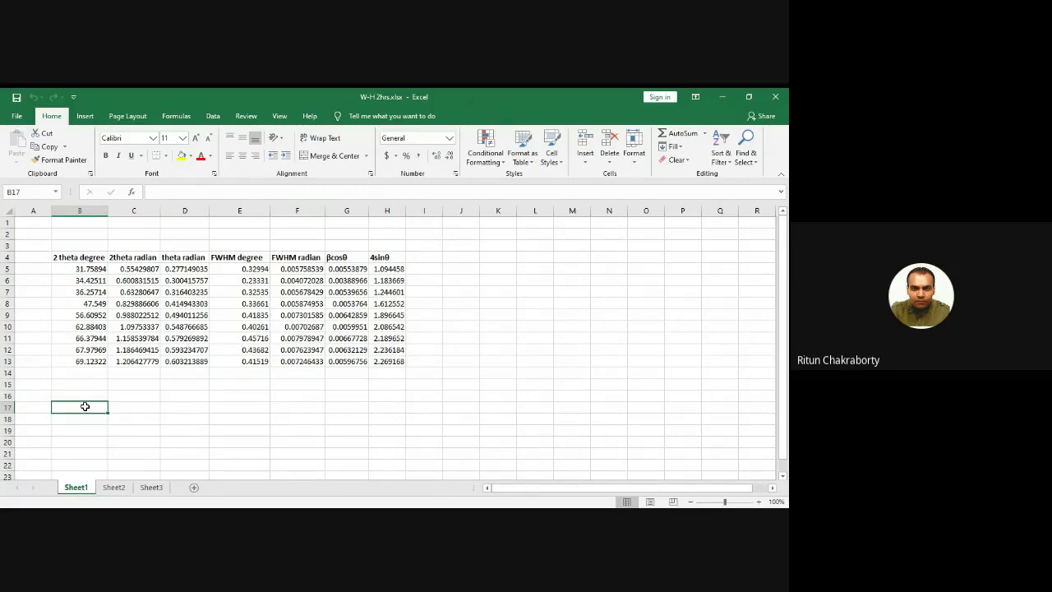
{"action": "type", "text": "="}
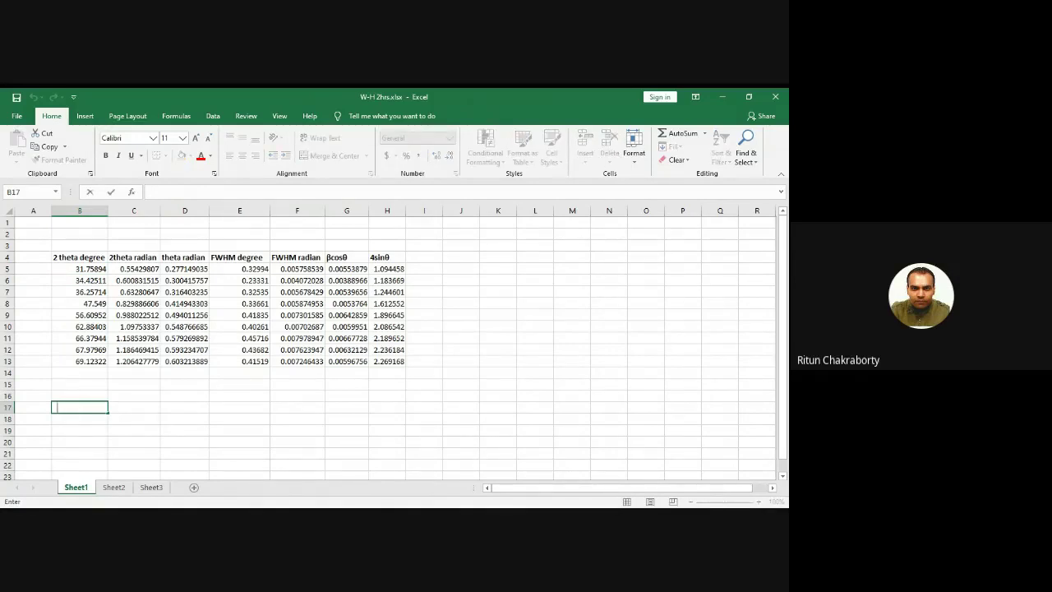
{"action": "type", "text": "=rad"}
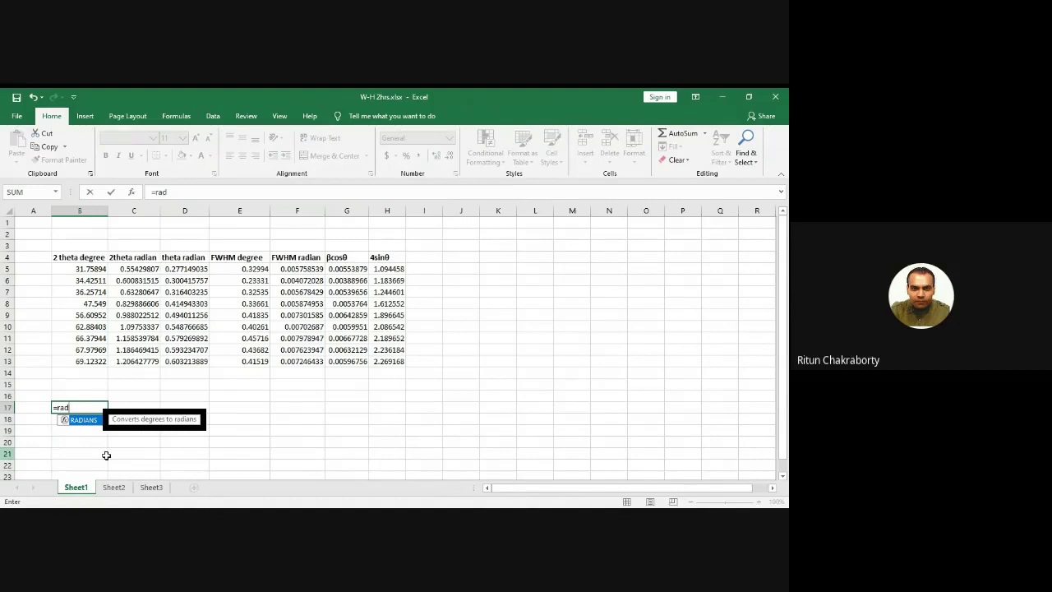
{"action": "double_click", "coordinate": [82, 420]}
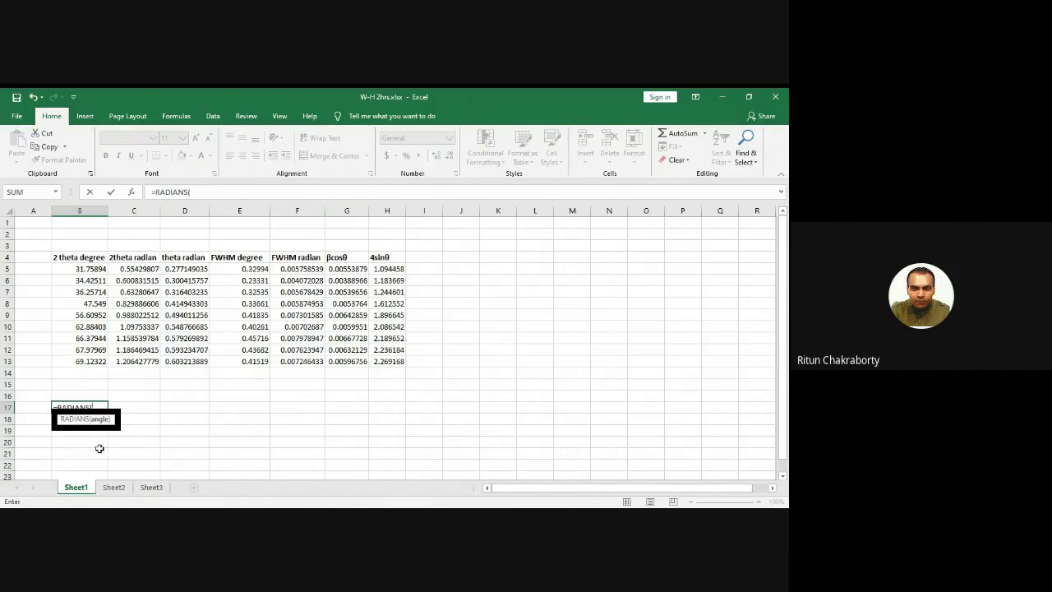
{"action": "left_click", "coordinate": [83, 269]}
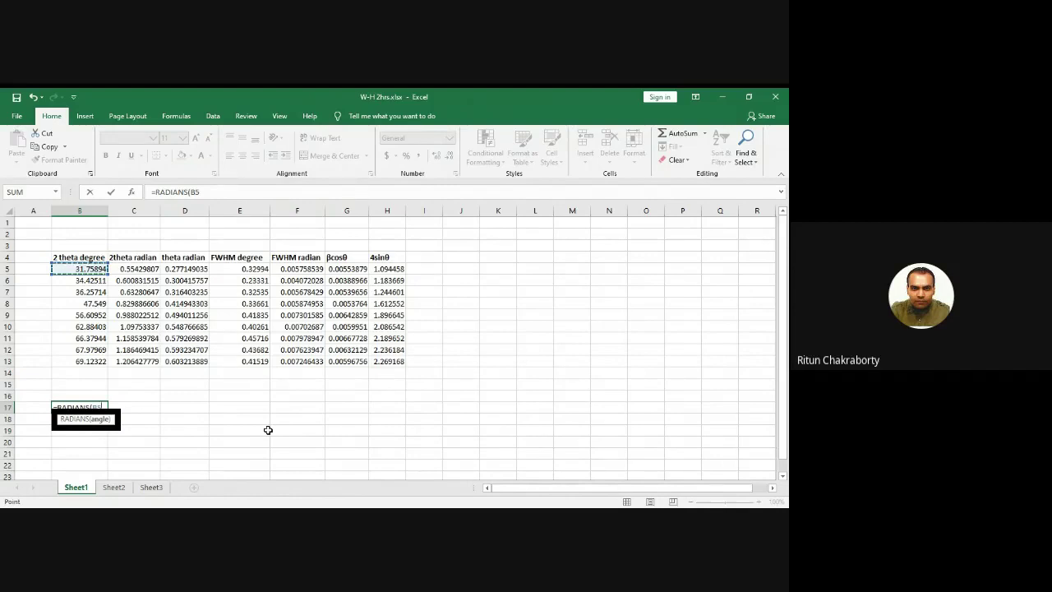
{"action": "type", "text": ")"}
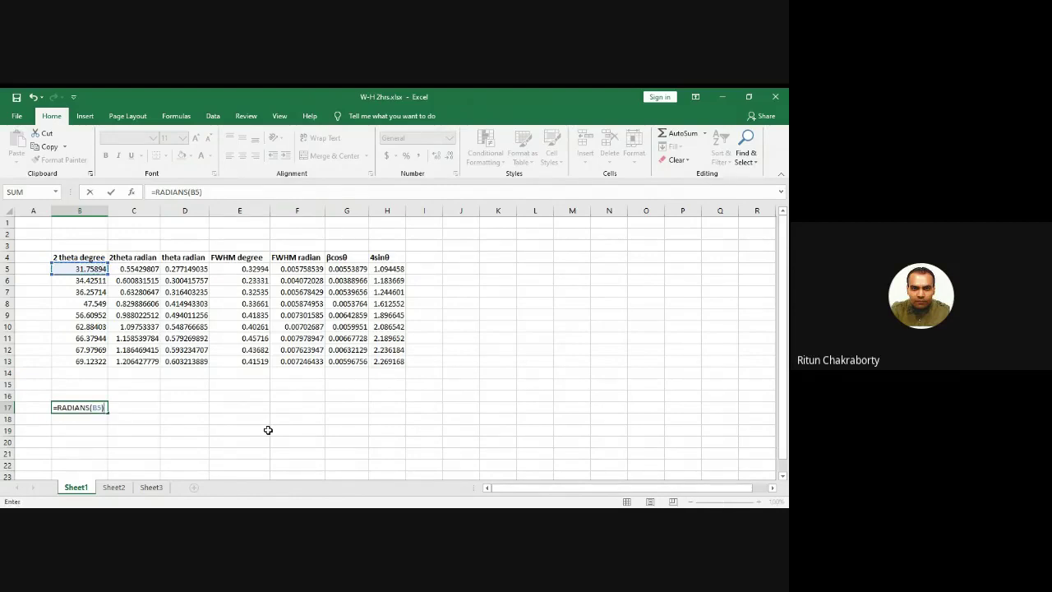
{"action": "key", "text": "Return"}
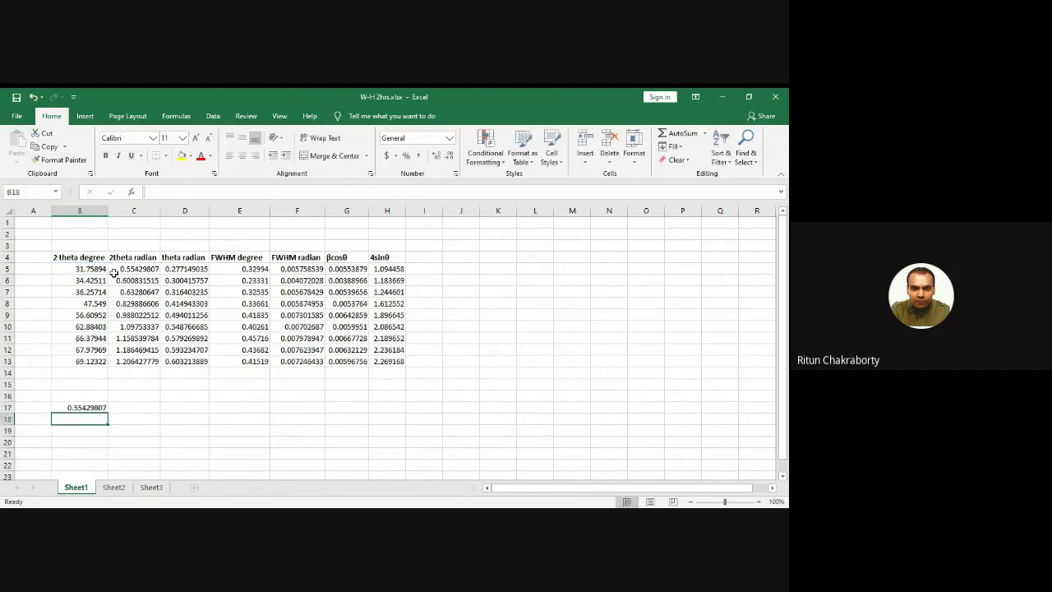
Widen column B slightly, and clear the trial conversion in B17 after comparing it with the first 2theta radian cell
{"action": "left_click_drag", "start_coordinate": [106, 212], "coordinate": [112, 212]}
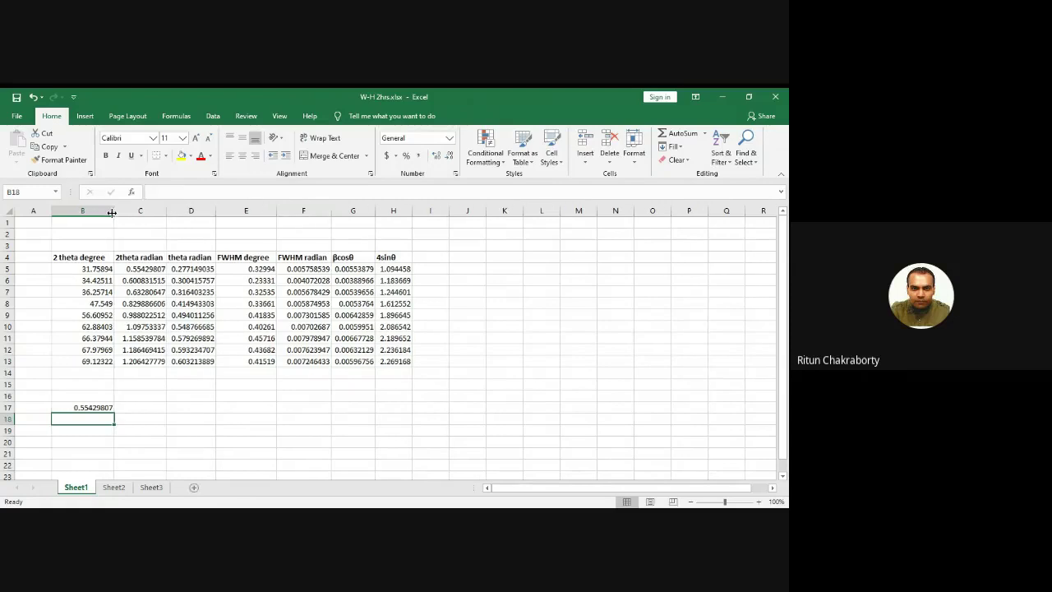
{"action": "left_click", "coordinate": [95, 408]}
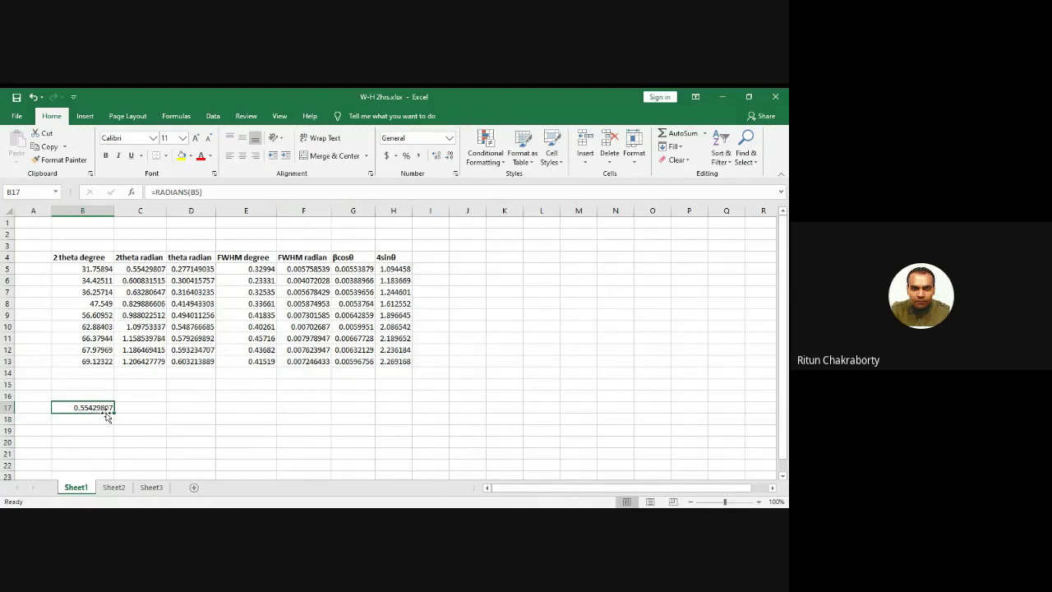
{"action": "left_click", "coordinate": [140, 267]}
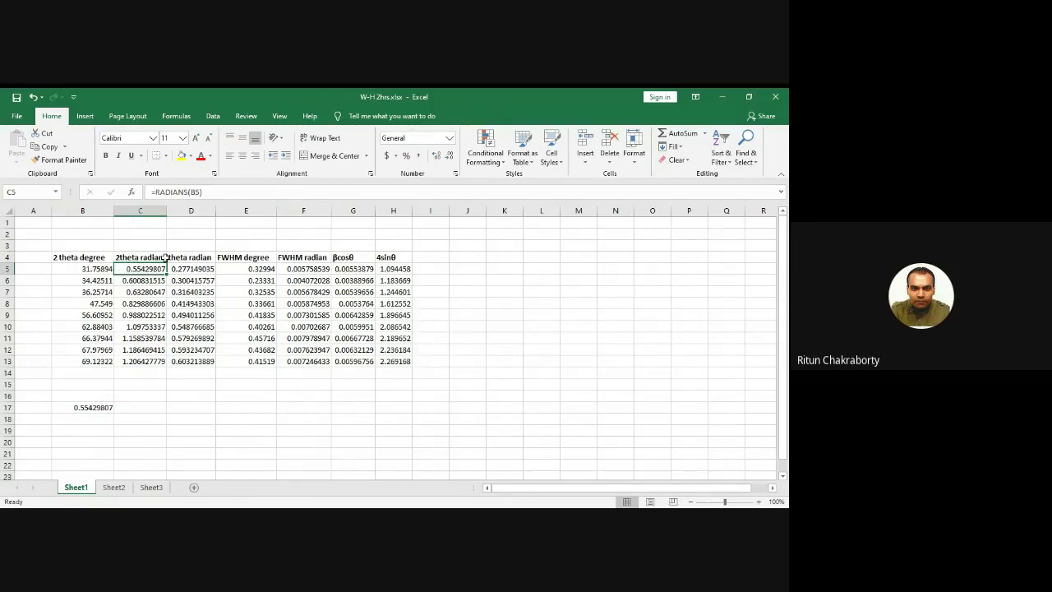
{"action": "left_click", "coordinate": [139, 211]}
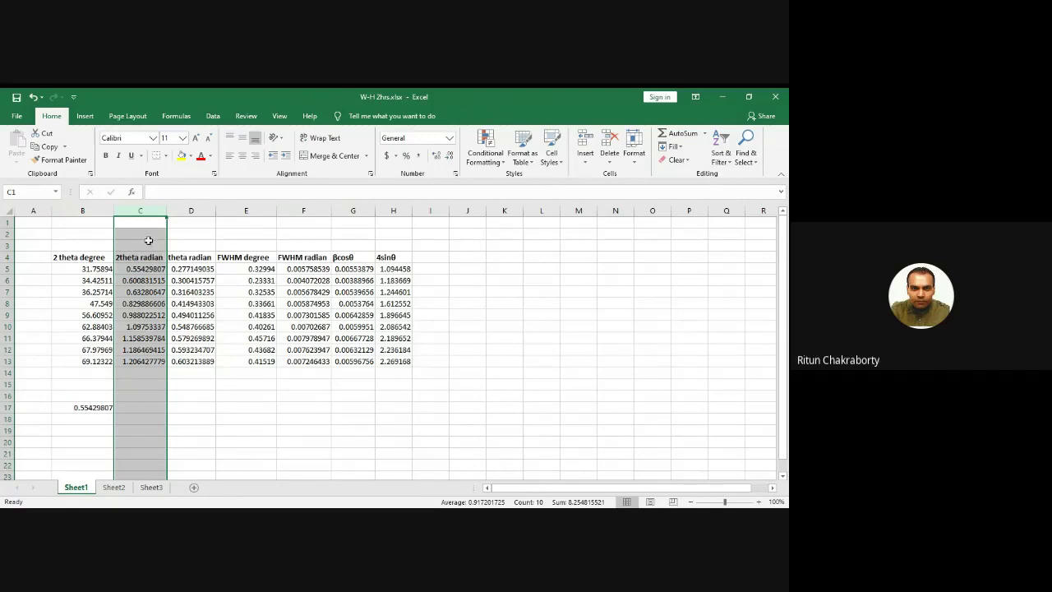
{"action": "left_click", "coordinate": [88, 406]}
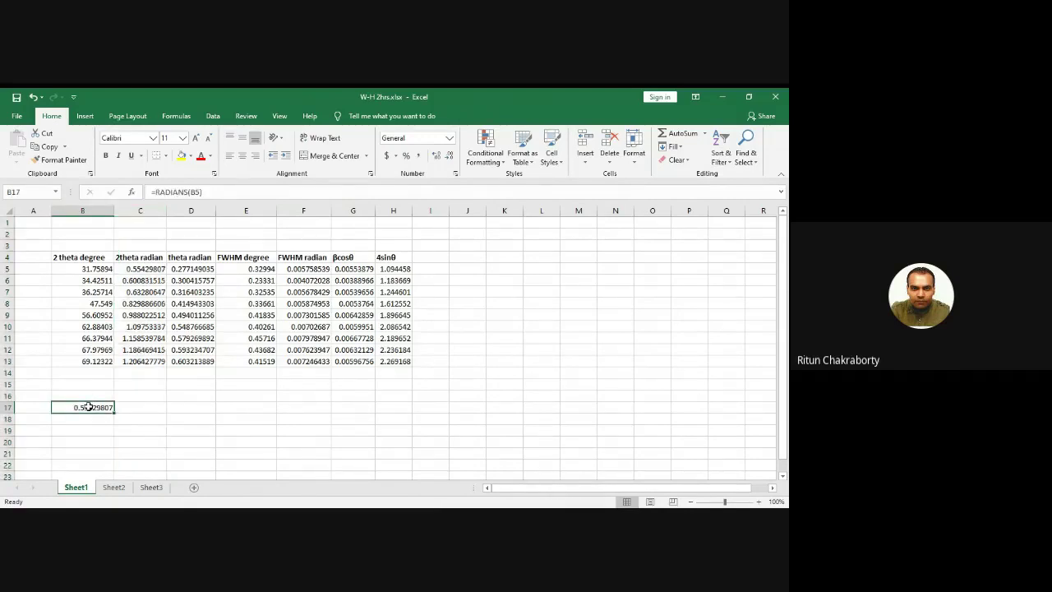
{"action": "key", "text": "Delete"}
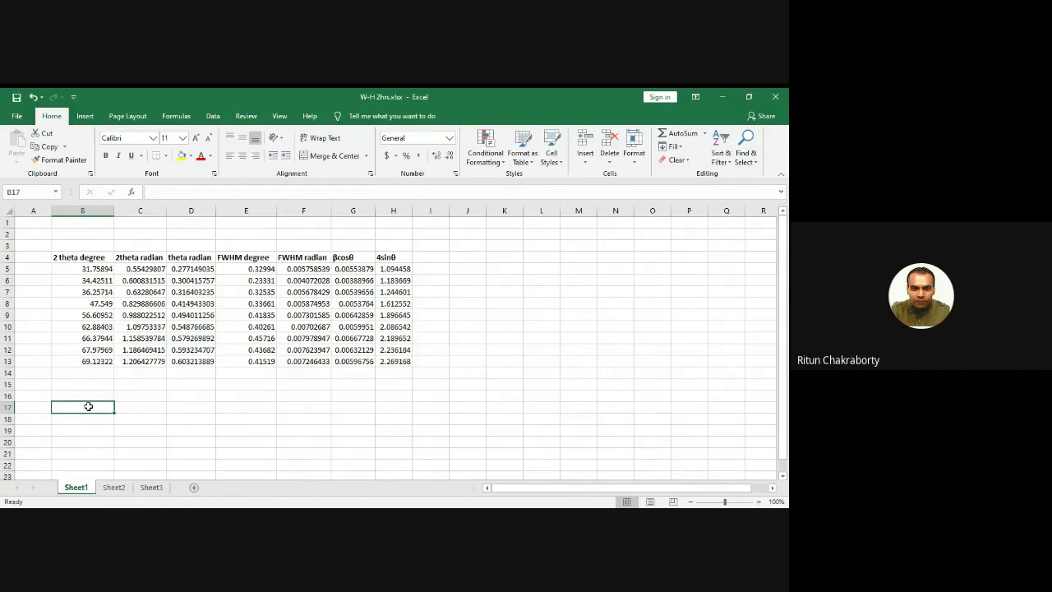
Examine how the theta radian column is derived from the 2theta radian column, checking the formulas in D5 and D6
{"action": "left_click", "coordinate": [204, 406]}
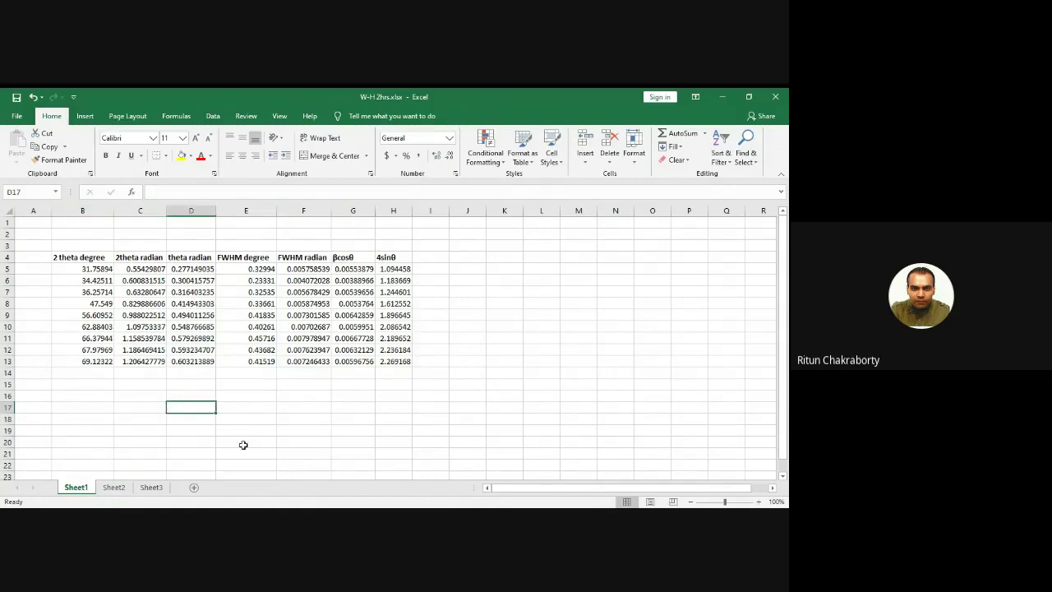
{"action": "left_click", "coordinate": [132, 210]}
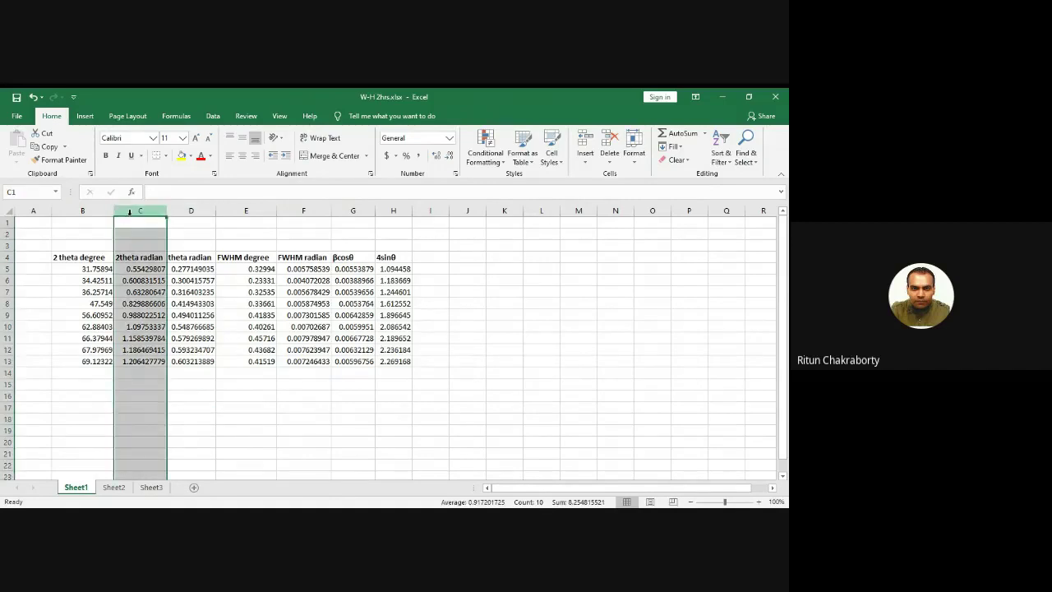
{"action": "left_click", "coordinate": [192, 210]}
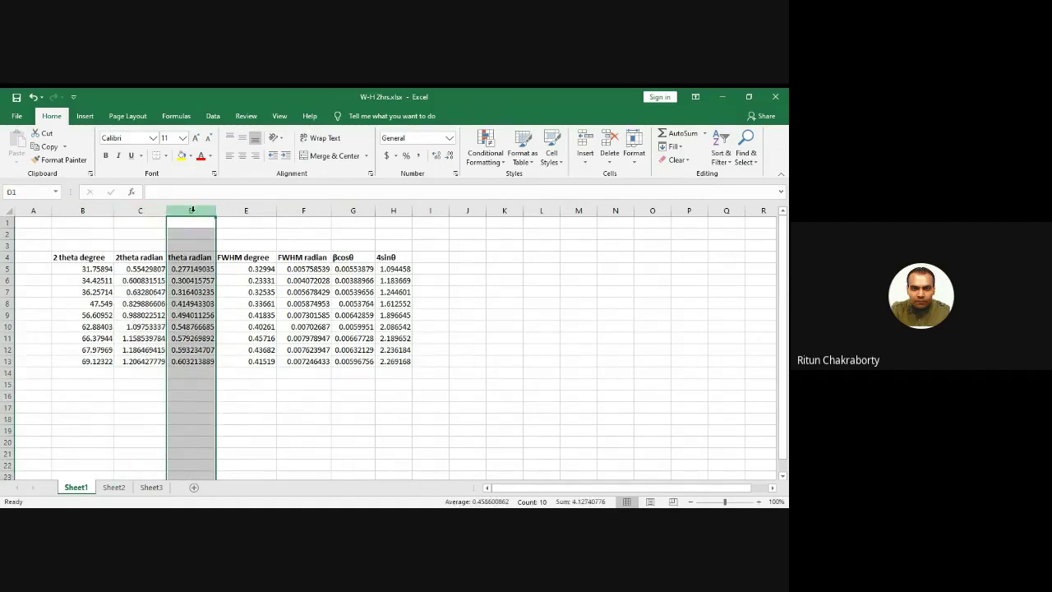
{"action": "left_click", "coordinate": [136, 269]}
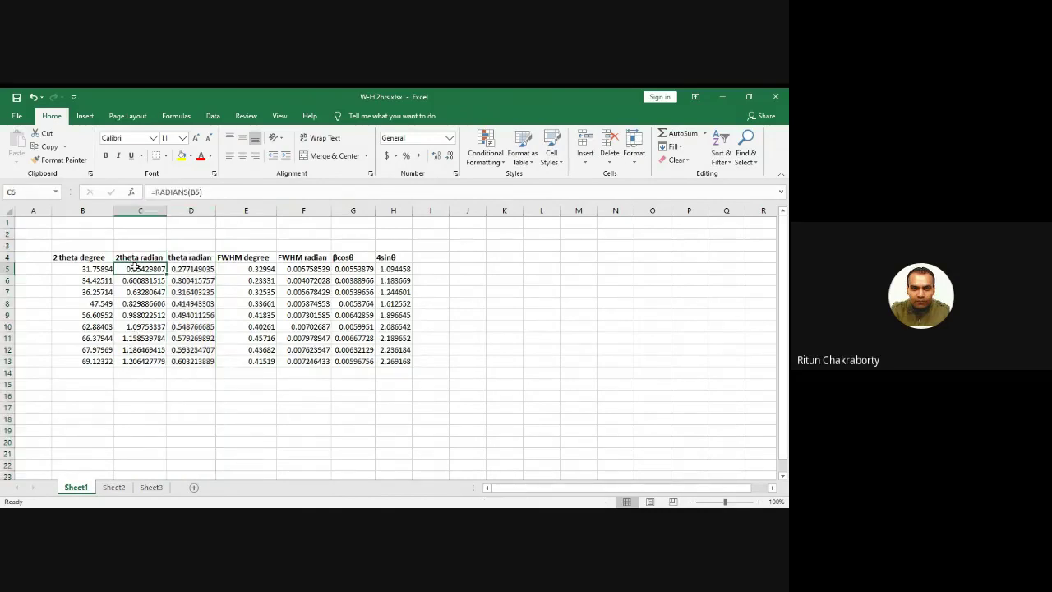
{"action": "left_click_drag", "start_coordinate": [136, 269], "coordinate": [138, 358]}
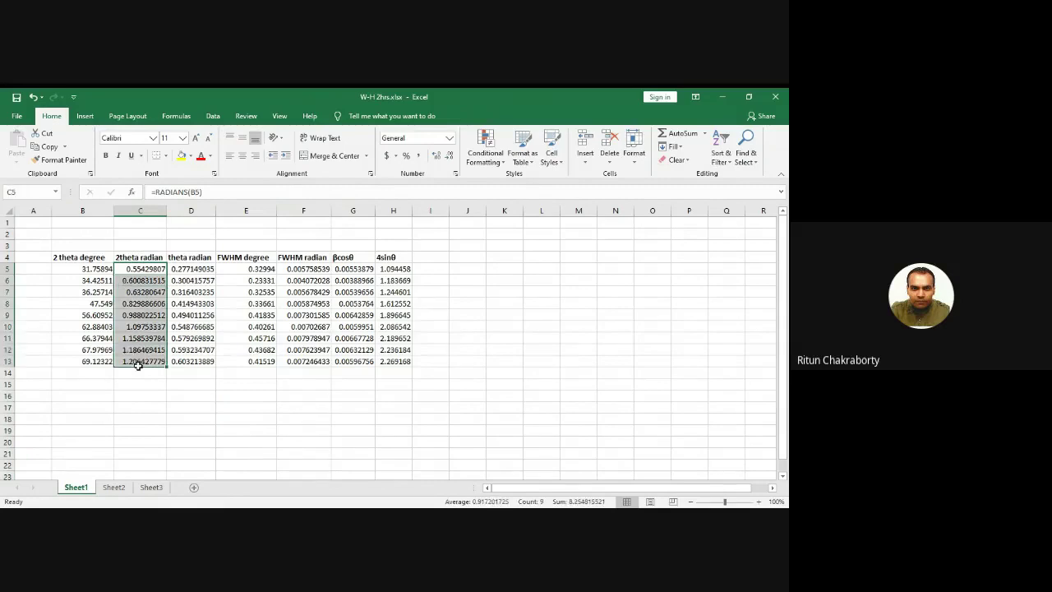
{"action": "left_click_drag", "start_coordinate": [191, 268], "coordinate": [191, 362]}
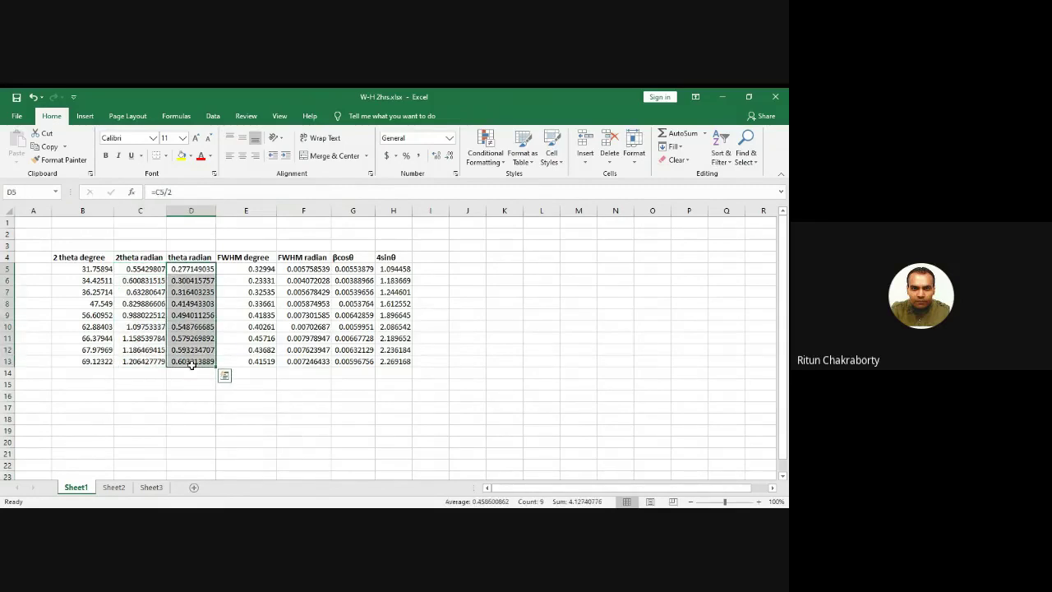
{"action": "left_click_drag", "start_coordinate": [130, 268], "coordinate": [144, 360]}
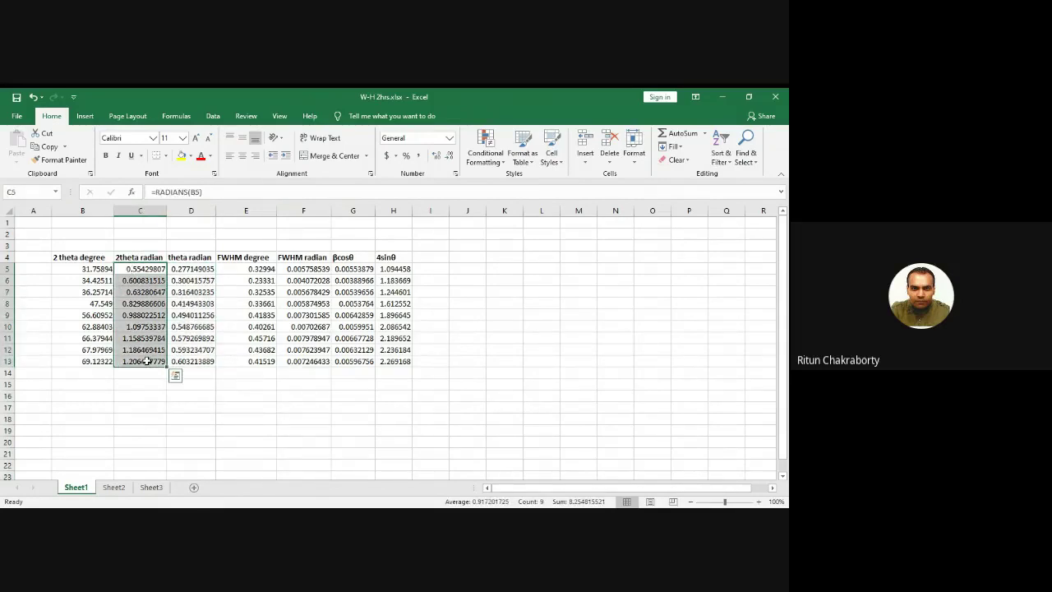
{"action": "left_click", "coordinate": [190, 269]}
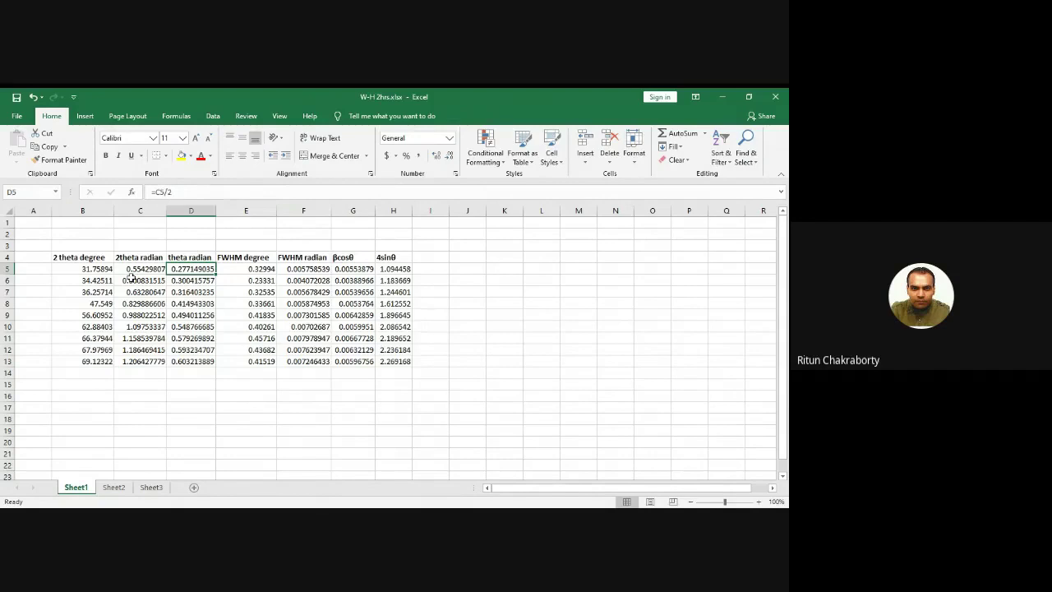
{"action": "left_click", "coordinate": [183, 281]}
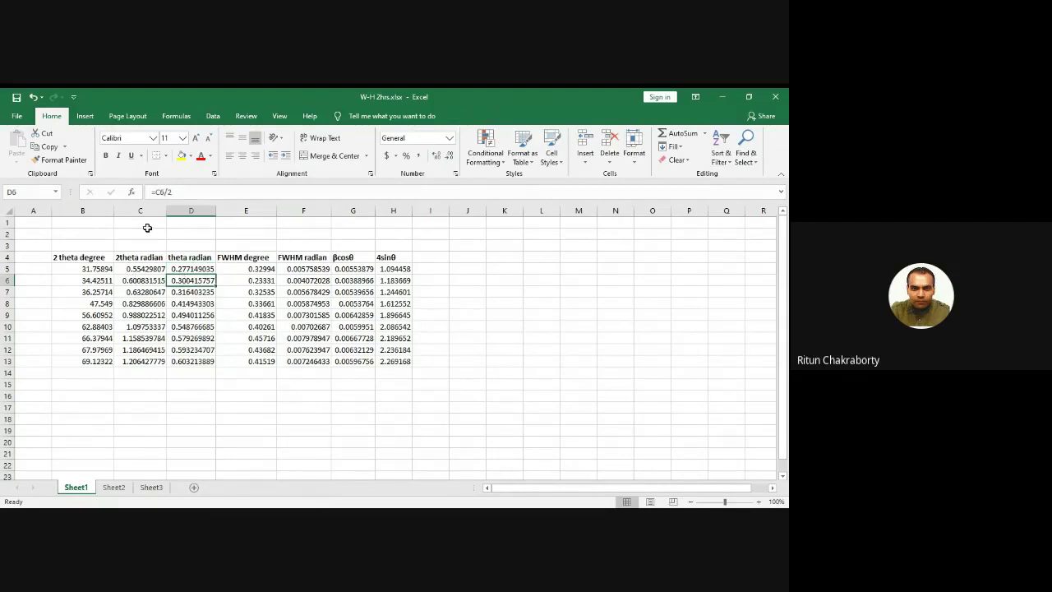
{"action": "left_click", "coordinate": [190, 419]}
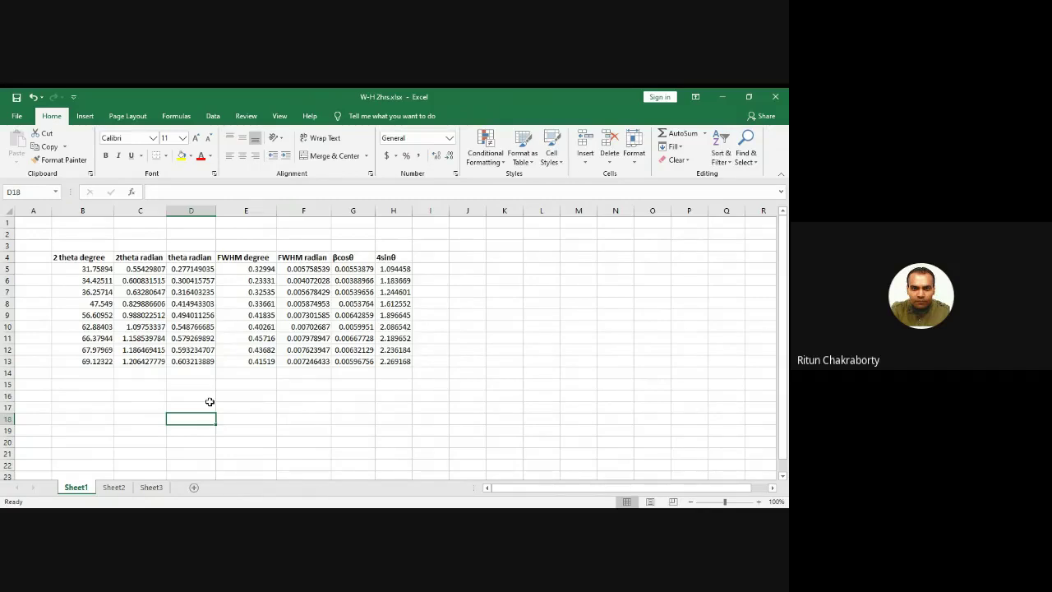
Enter the label Beta above both the FWHM degree and FWHM radian headings, in cells E3 and F3
{"action": "left_click", "coordinate": [241, 246]}
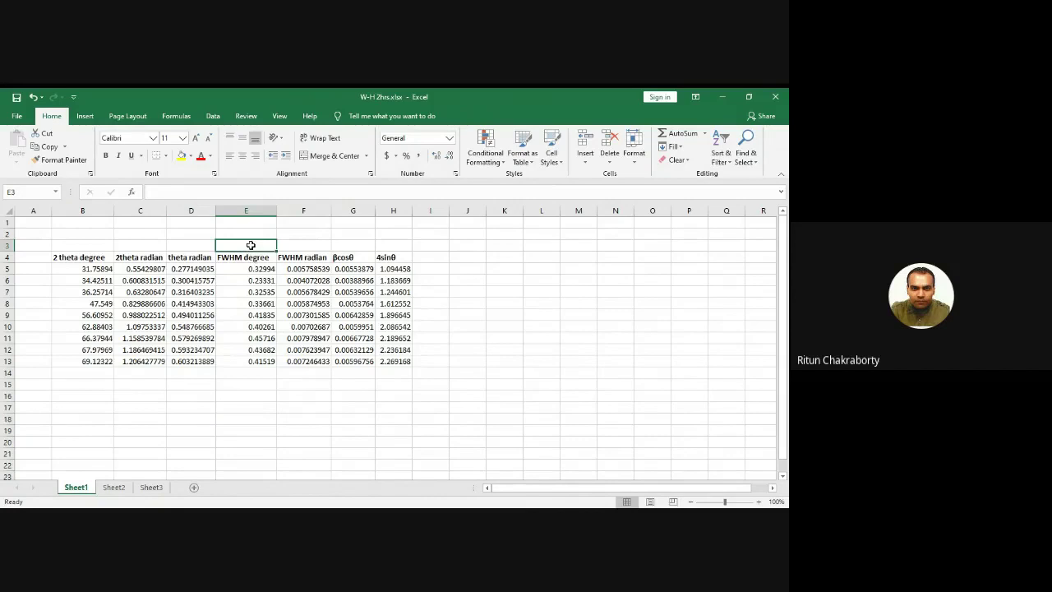
{"action": "type", "text": "Beta"}
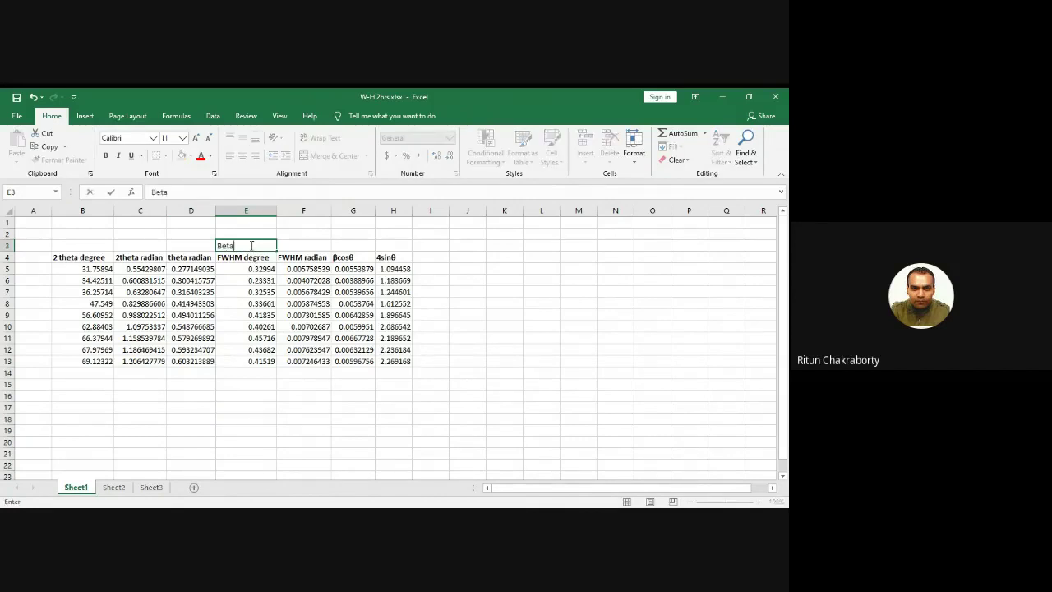
{"action": "left_click", "coordinate": [328, 427]}
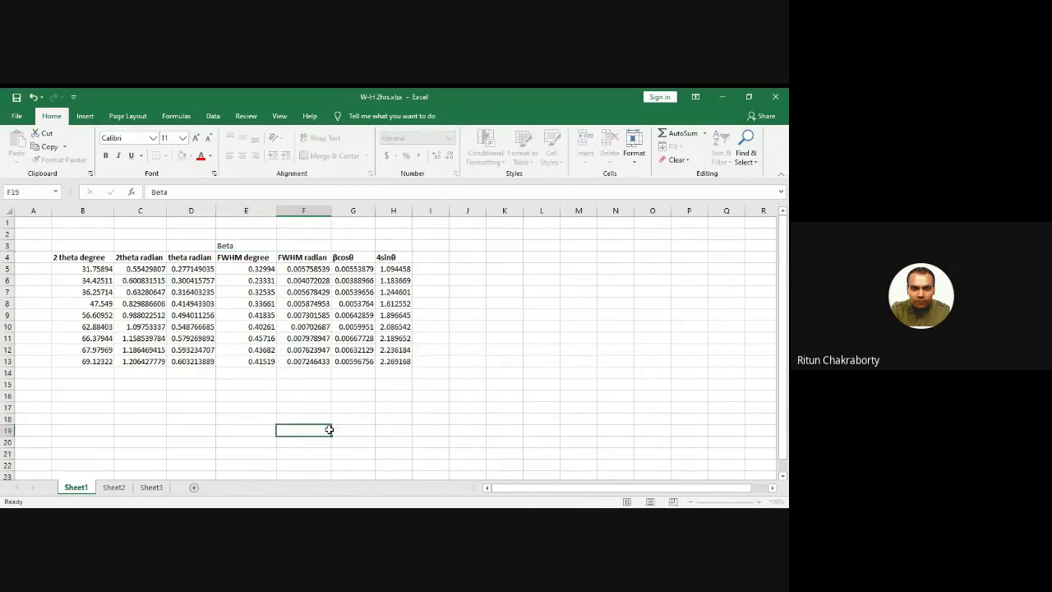
{"action": "left_click", "coordinate": [240, 248]}
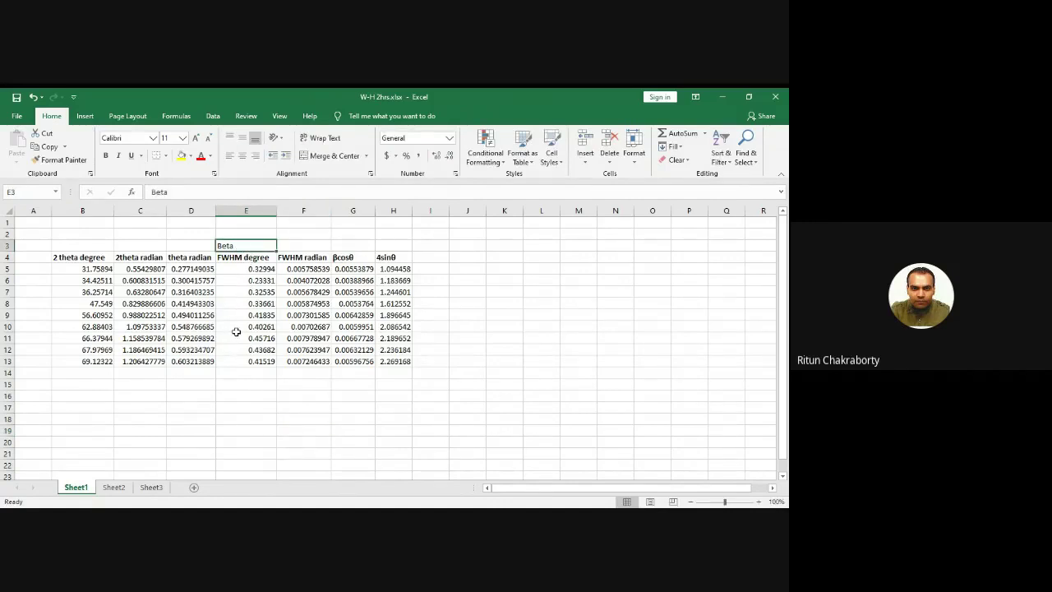
{"action": "left_click", "coordinate": [300, 244]}
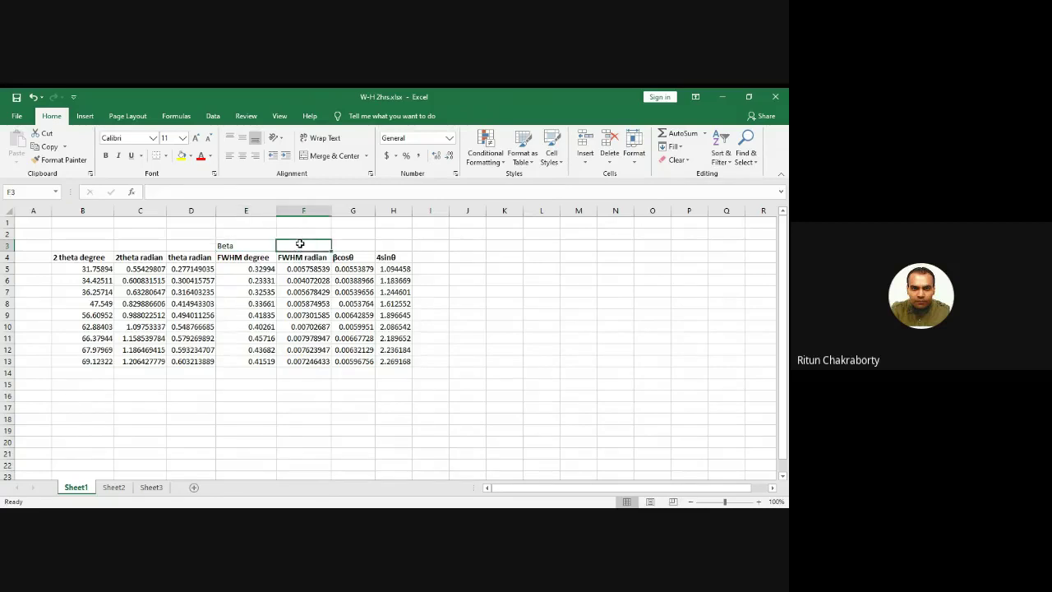
{"action": "type", "text": "Beta"}
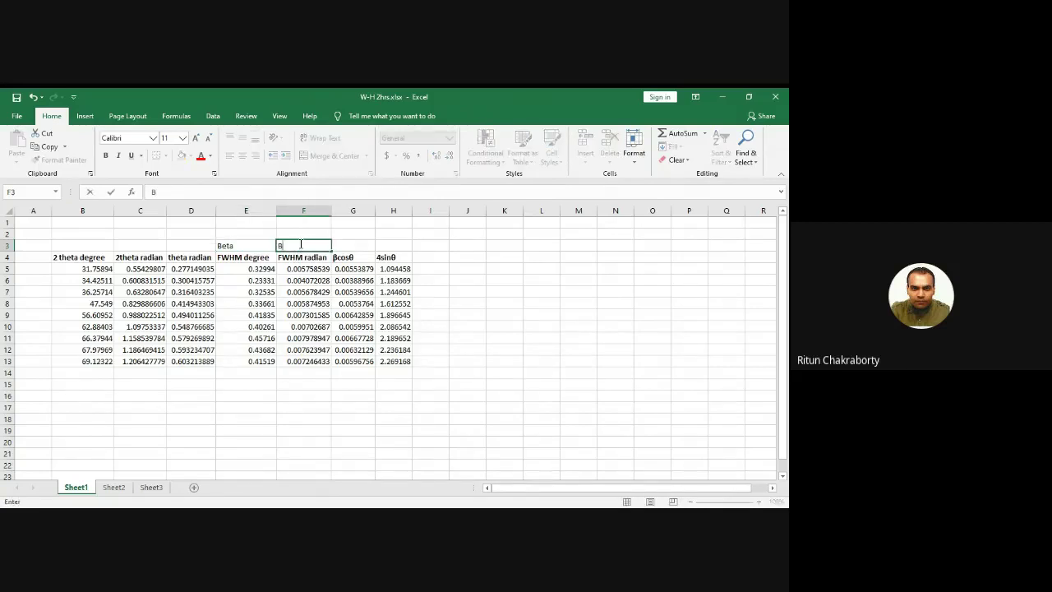
{"action": "left_click", "coordinate": [336, 444]}
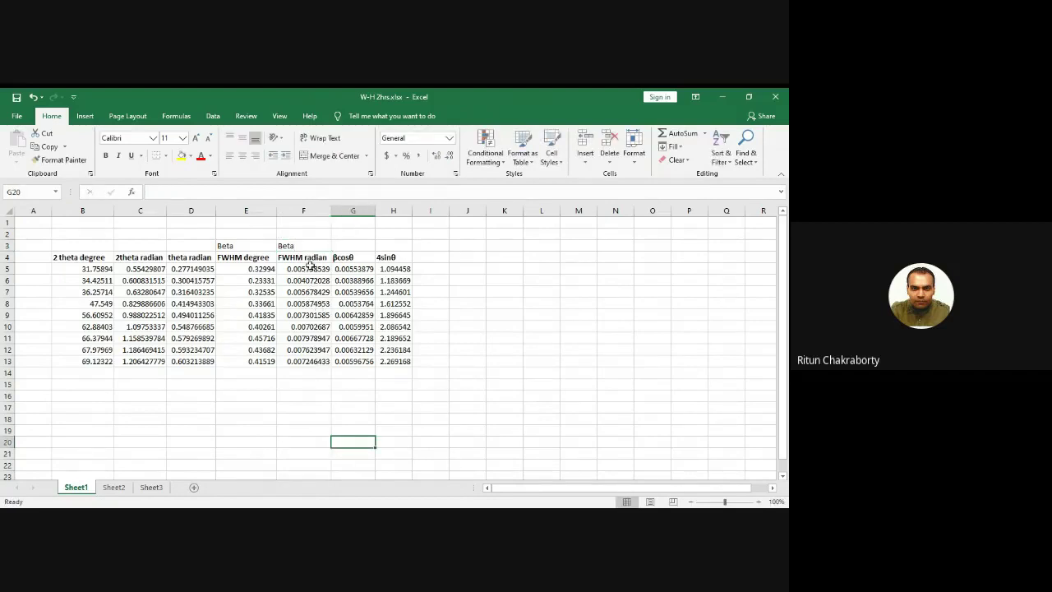
Check the conversion formula of the first FWHM radian cell against the first FWHM degree value
{"action": "left_click", "coordinate": [304, 269]}
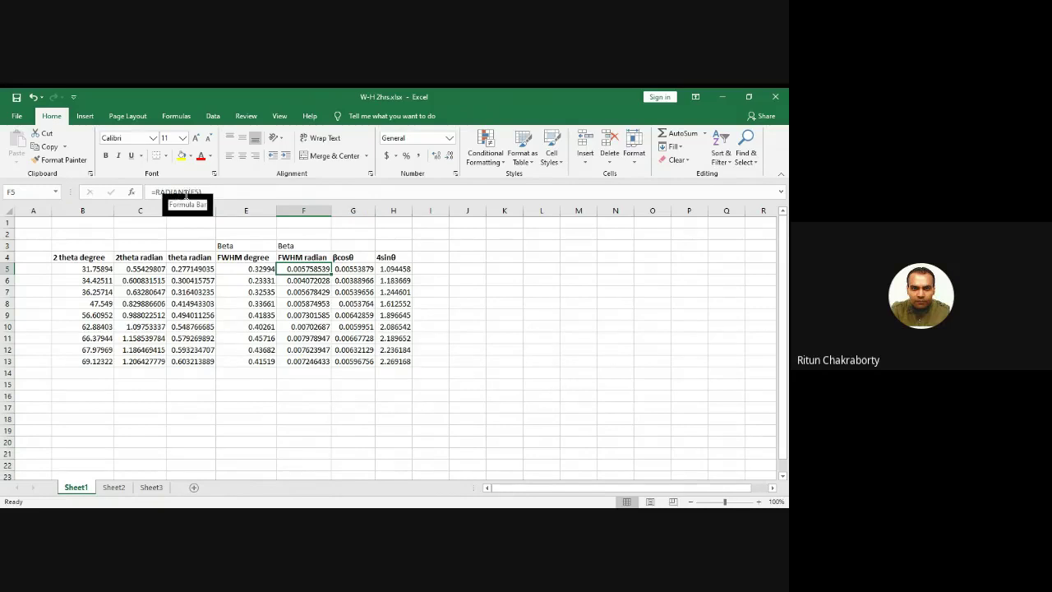
{"action": "left_click", "coordinate": [256, 270]}
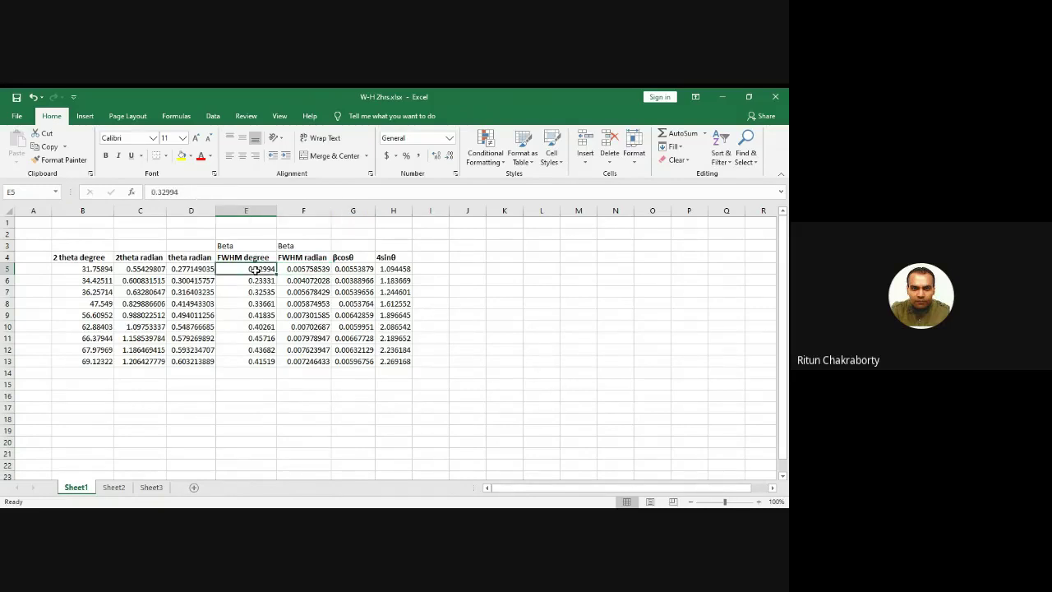
{"action": "left_click", "coordinate": [296, 272]}
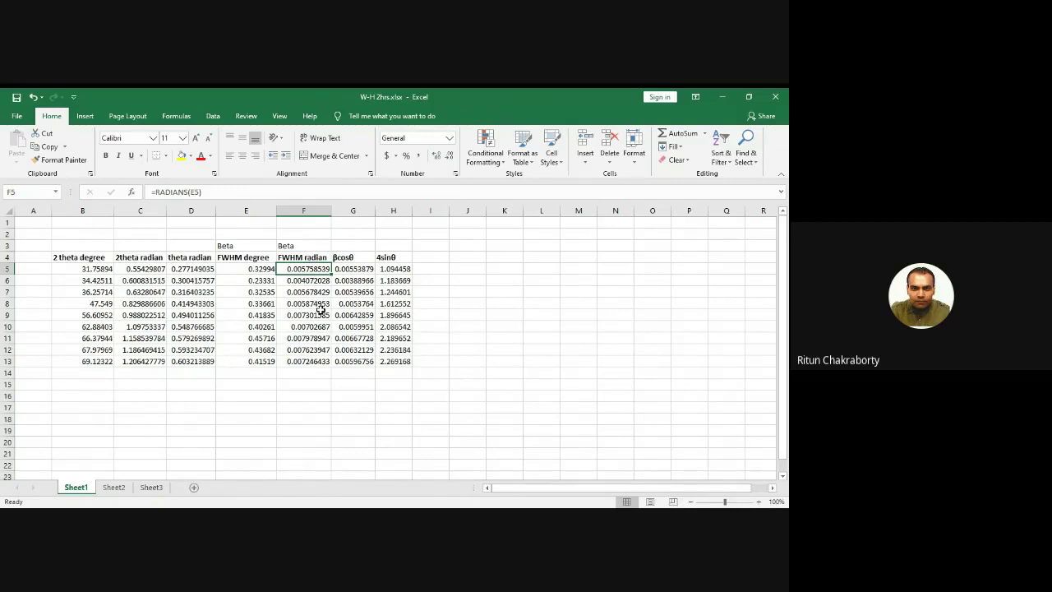
Examine how the first βcosθ value in G5 is calculated from the FWHM radian and theta radian cells of row 5
{"action": "left_click", "coordinate": [318, 428]}
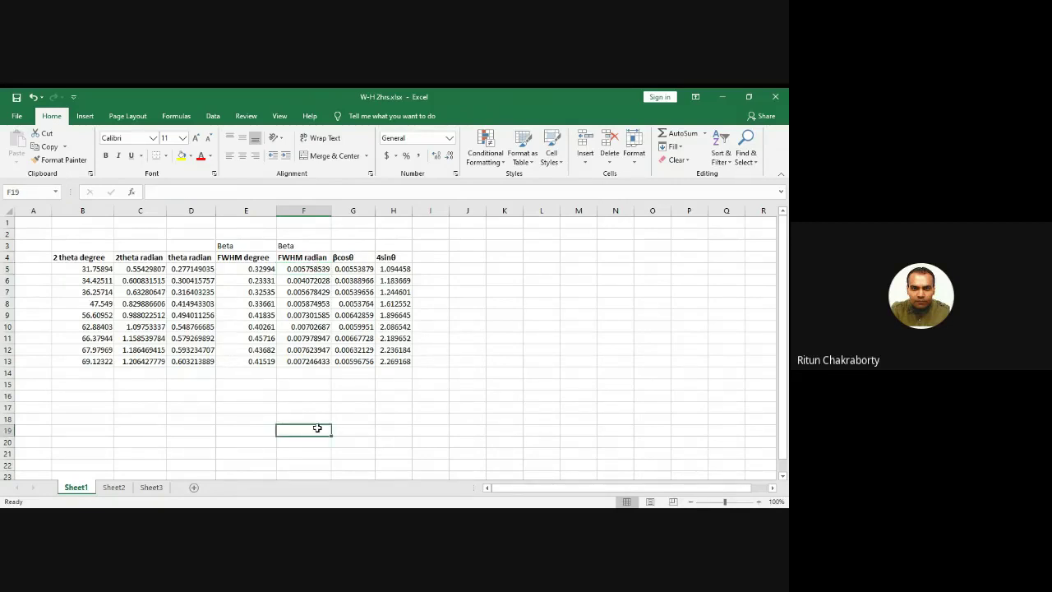
{"action": "left_click", "coordinate": [388, 427]}
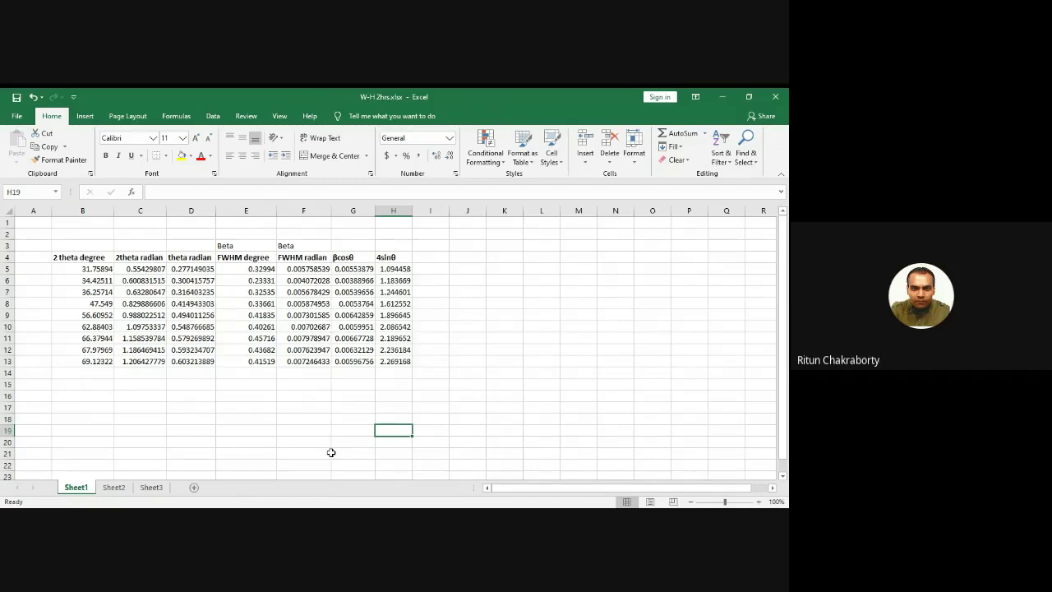
{"action": "left_click", "coordinate": [312, 272]}
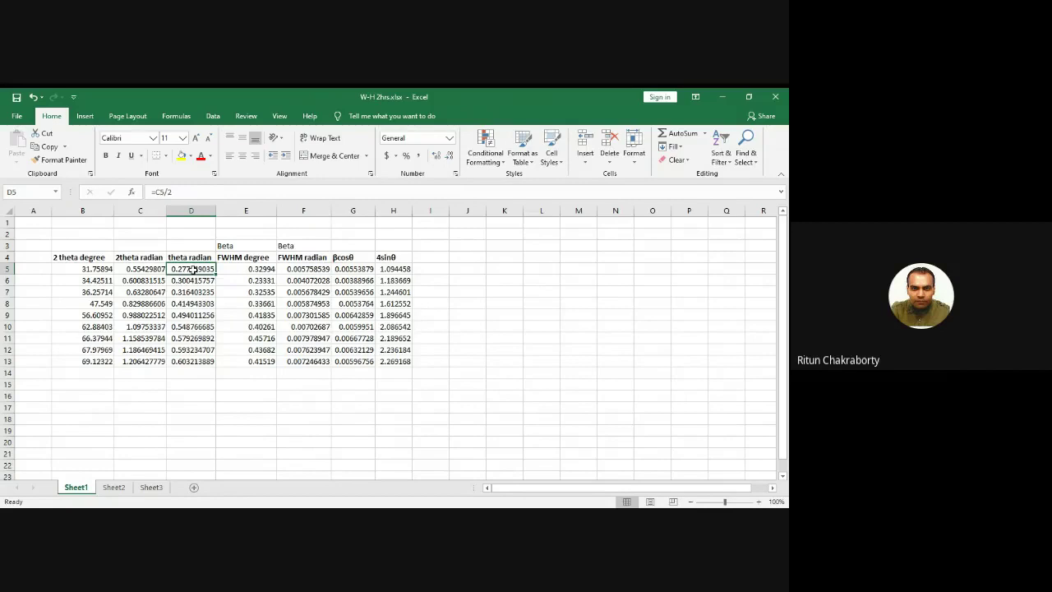
{"action": "left_click", "coordinate": [351, 269]}
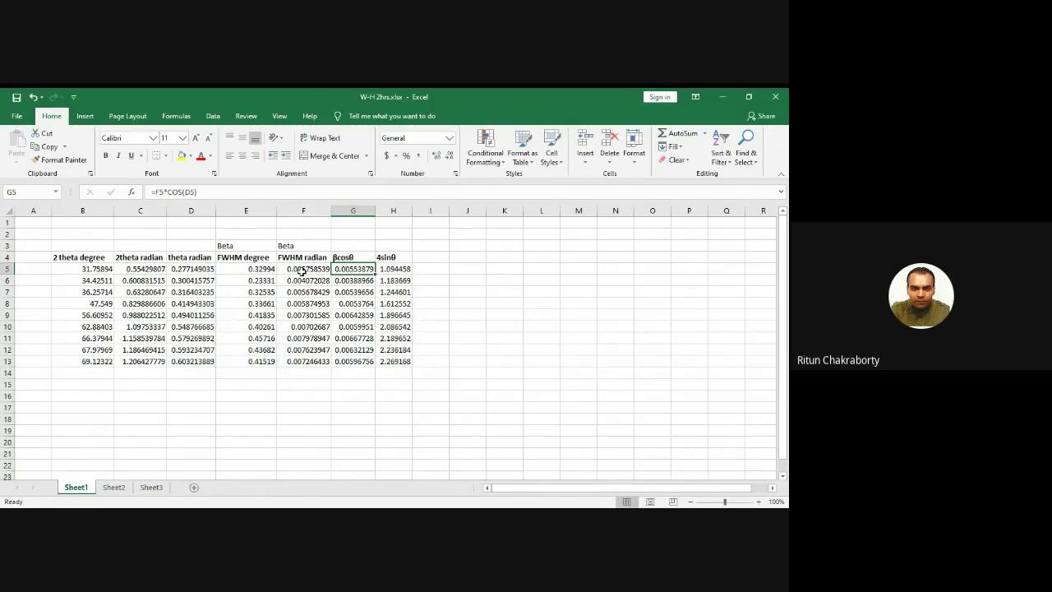
{"action": "left_click", "coordinate": [186, 270]}
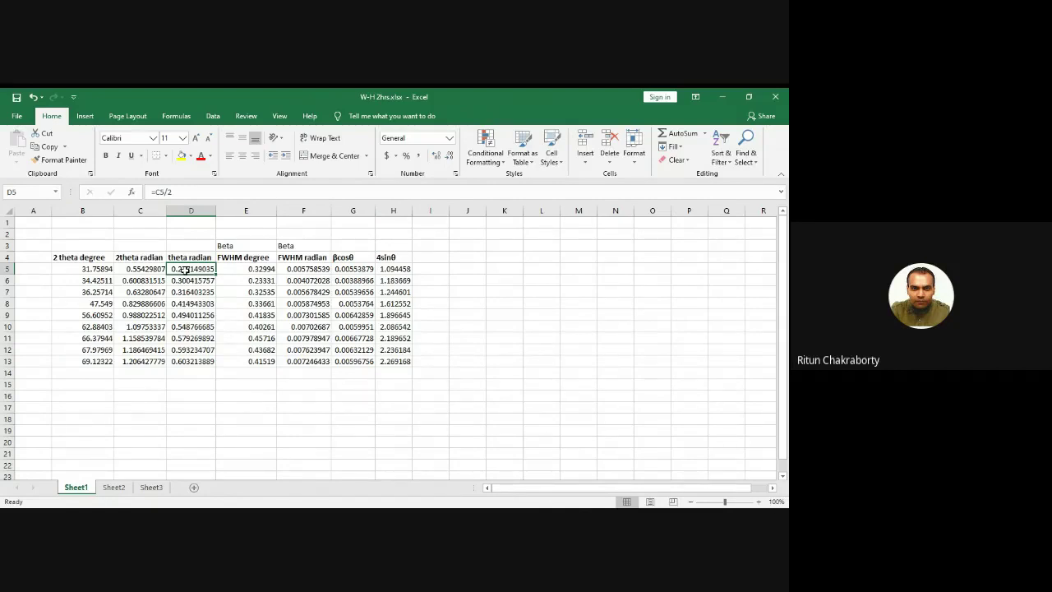
{"action": "left_click", "coordinate": [347, 274]}
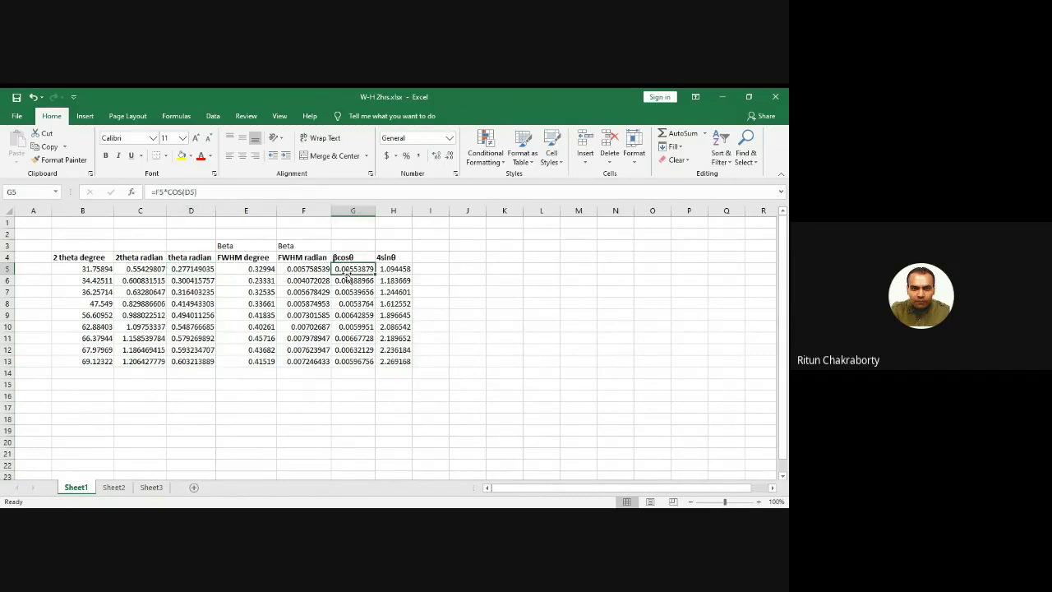
Check the βcosθ formula in G6 against the FWHM radian and theta radian cells of the same row
{"action": "left_click", "coordinate": [346, 281]}
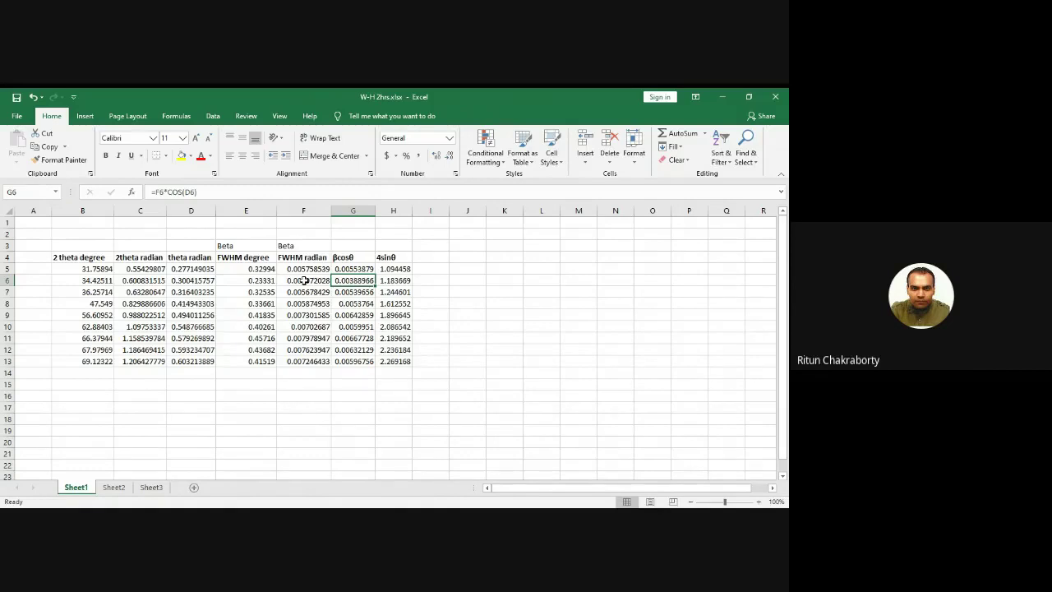
{"action": "left_click", "coordinate": [304, 280]}
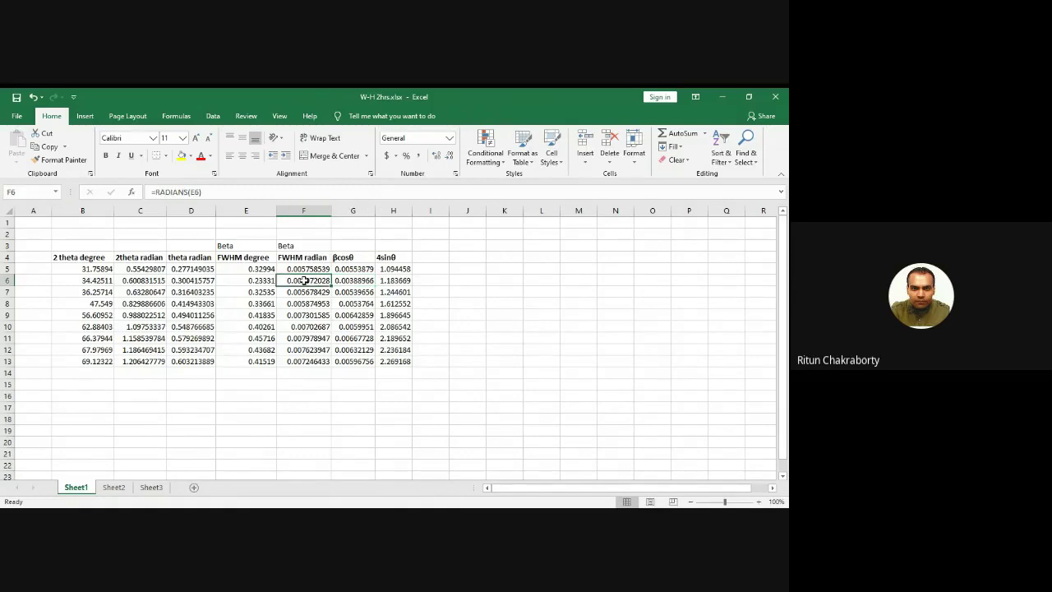
{"action": "left_click", "coordinate": [348, 280]}
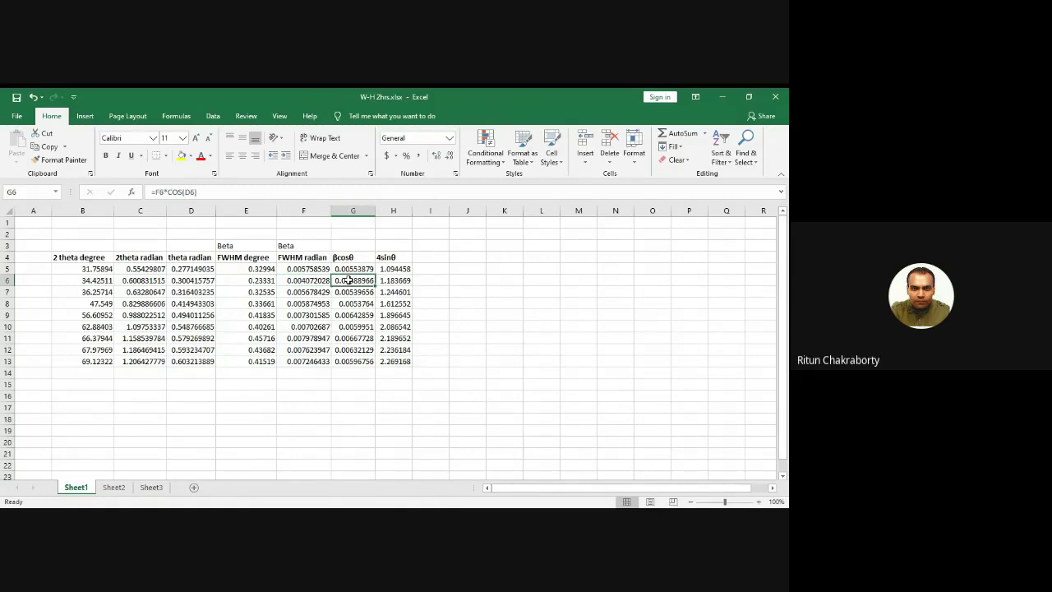
{"action": "left_click", "coordinate": [198, 280]}
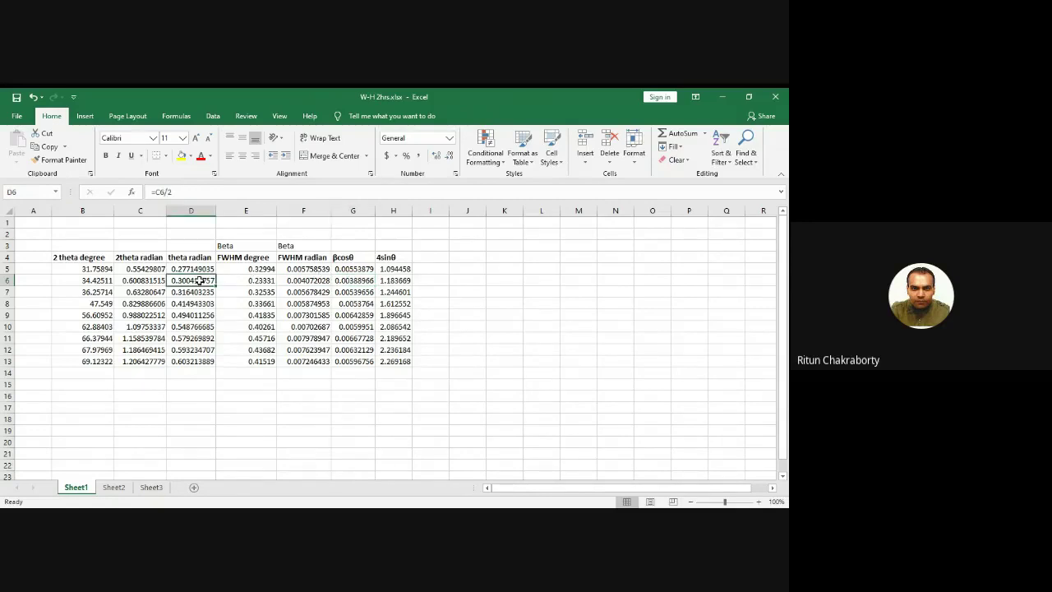
{"action": "left_click", "coordinate": [348, 280]}
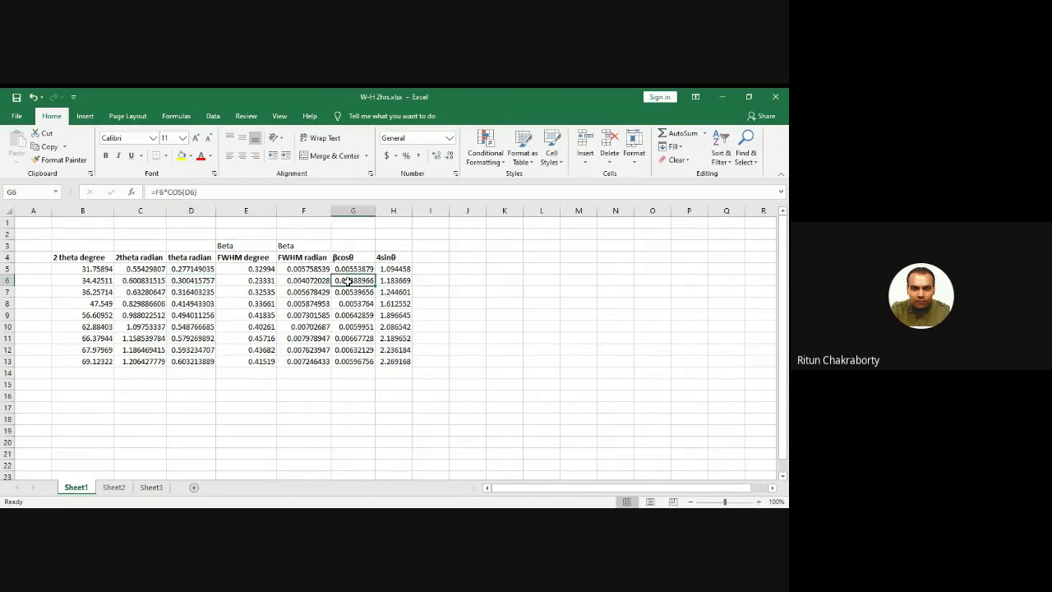
{"action": "left_click", "coordinate": [191, 280]}
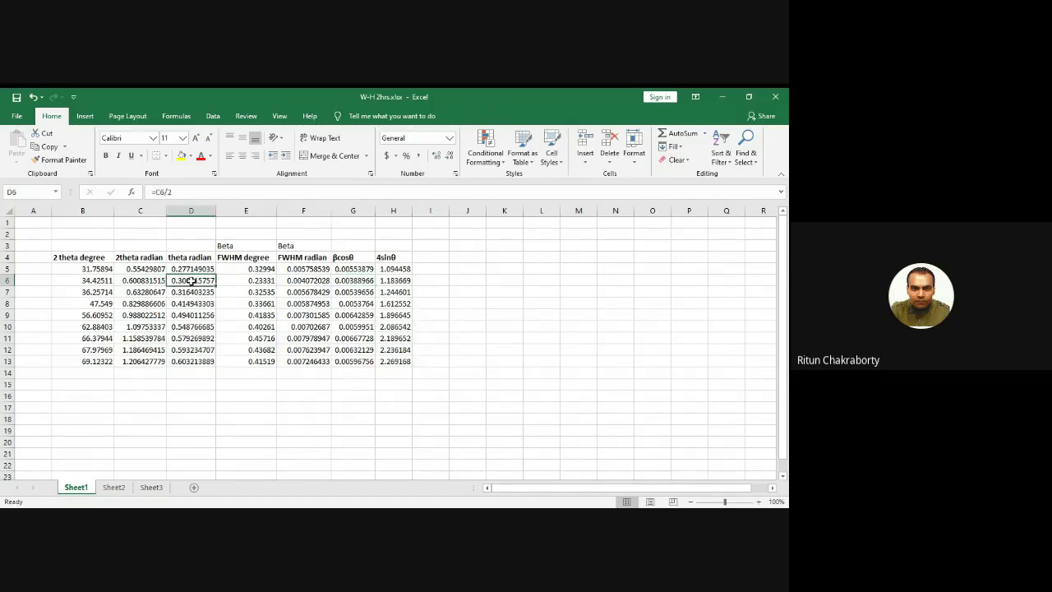
{"action": "left_click", "coordinate": [355, 282]}
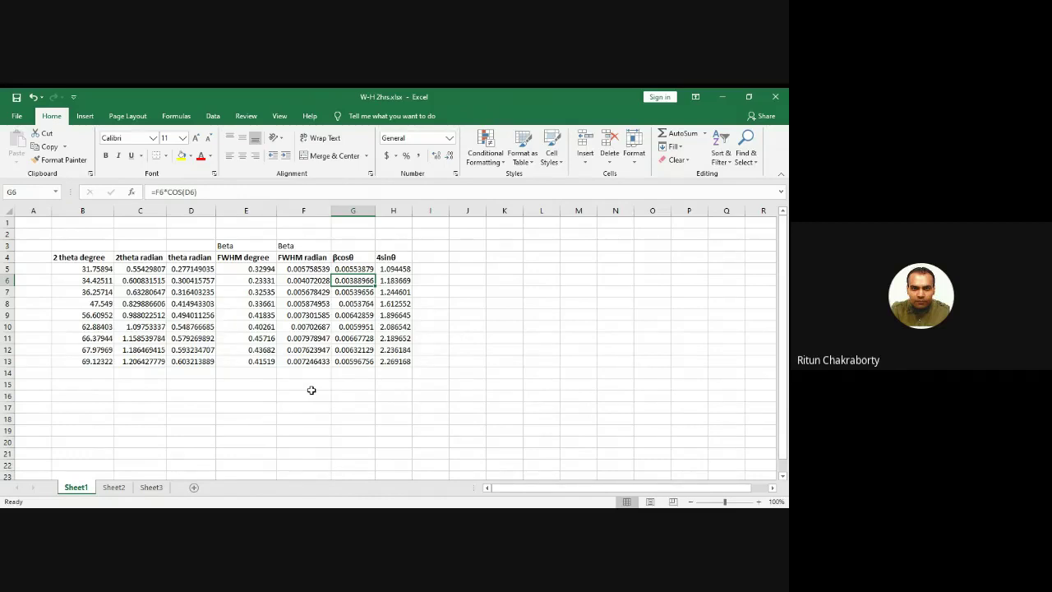
Examine how the 4sinθ values in H5 and H6 are calculated from the theta radian column
{"action": "left_click", "coordinate": [405, 268]}
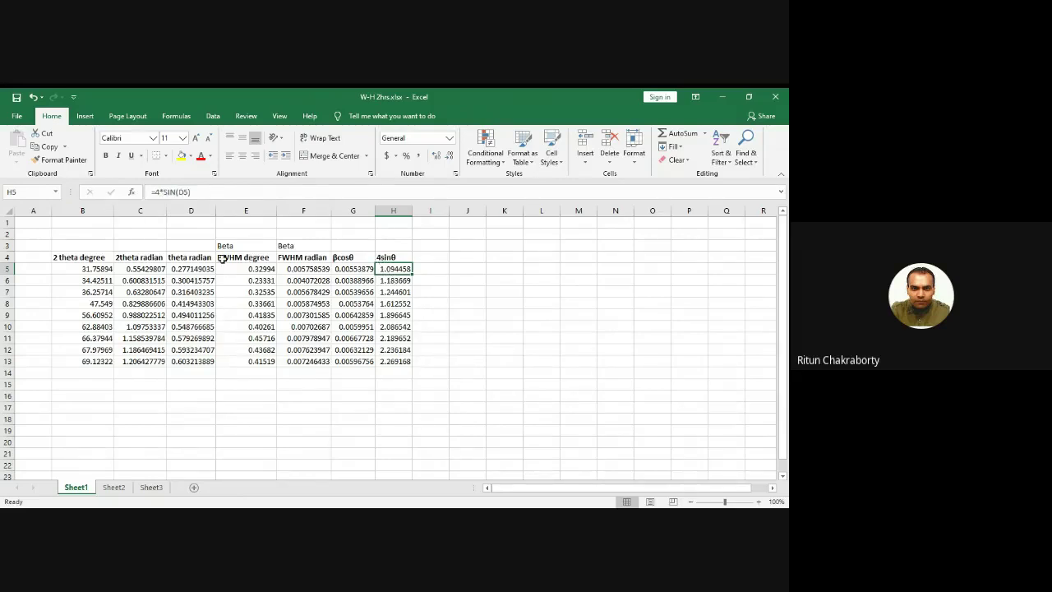
{"action": "left_click", "coordinate": [194, 272]}
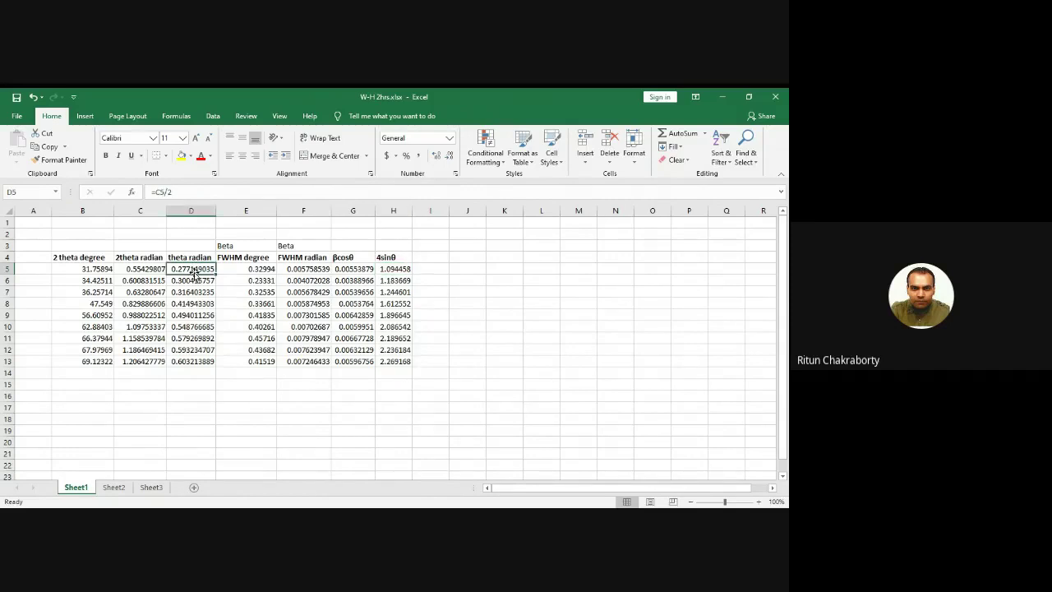
{"action": "left_click", "coordinate": [395, 270]}
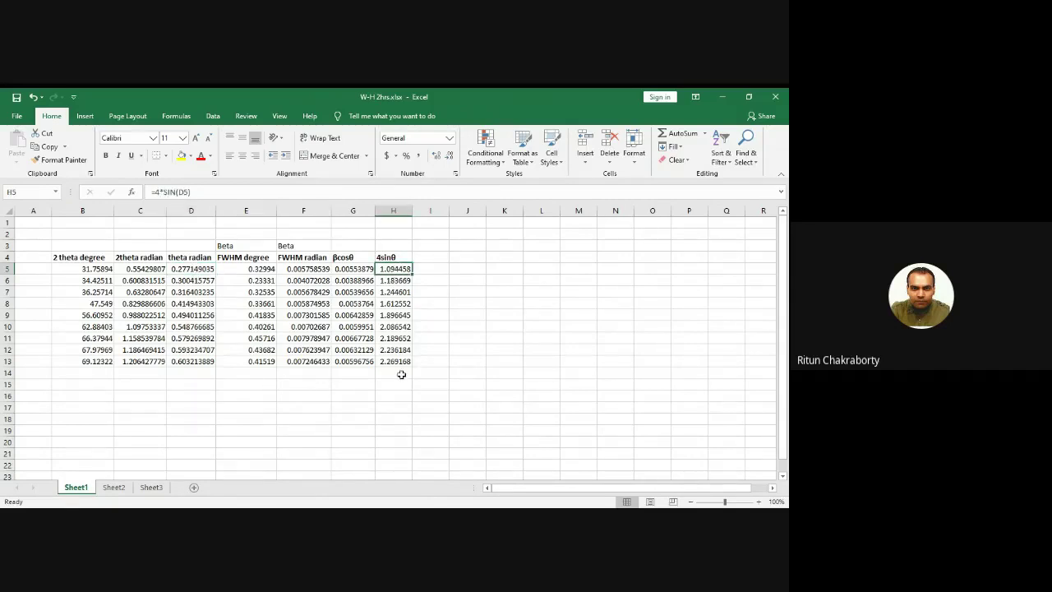
{"action": "left_click", "coordinate": [386, 280]}
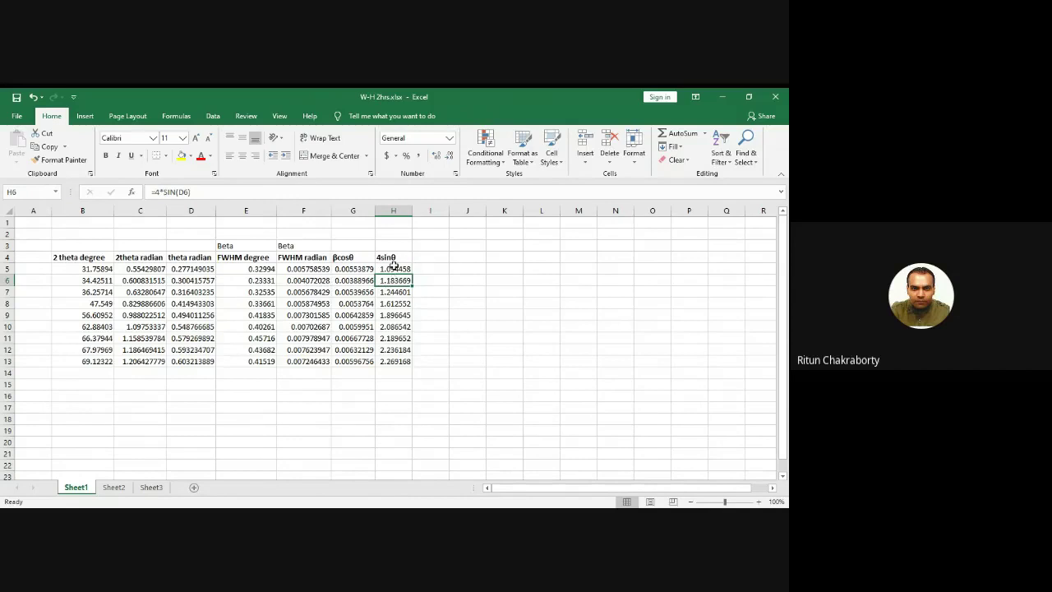
{"action": "left_click", "coordinate": [189, 282]}
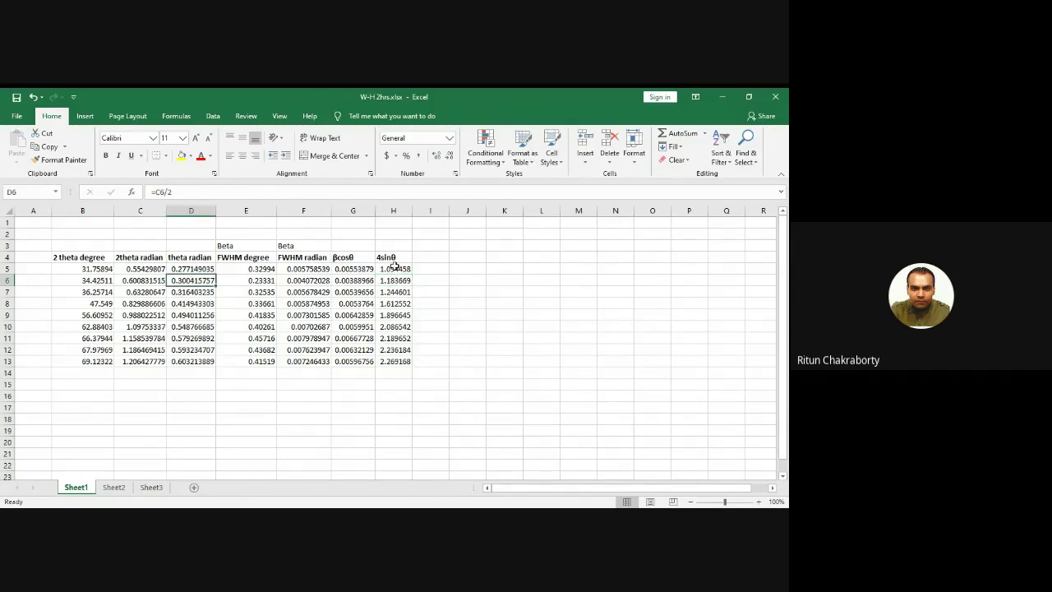
{"action": "left_click", "coordinate": [399, 405]}
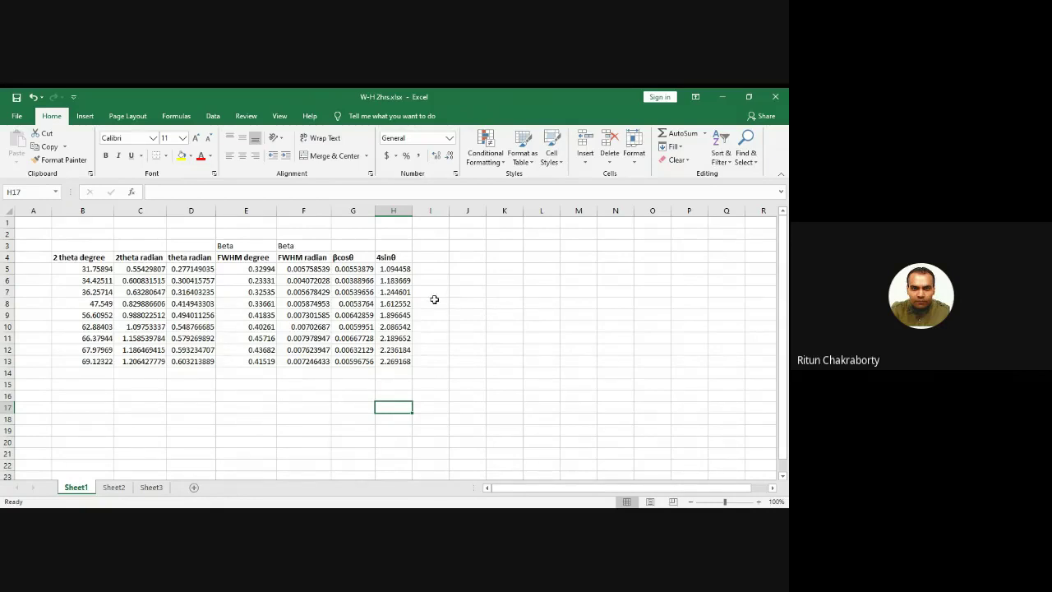
Point out the βcosθ and 4sinθ columns, and switch to OriginPro to maximize the Graph1 window with the linear fit plot
{"action": "left_click", "coordinate": [352, 211]}
{"action": "left_click", "coordinate": [394, 210]}
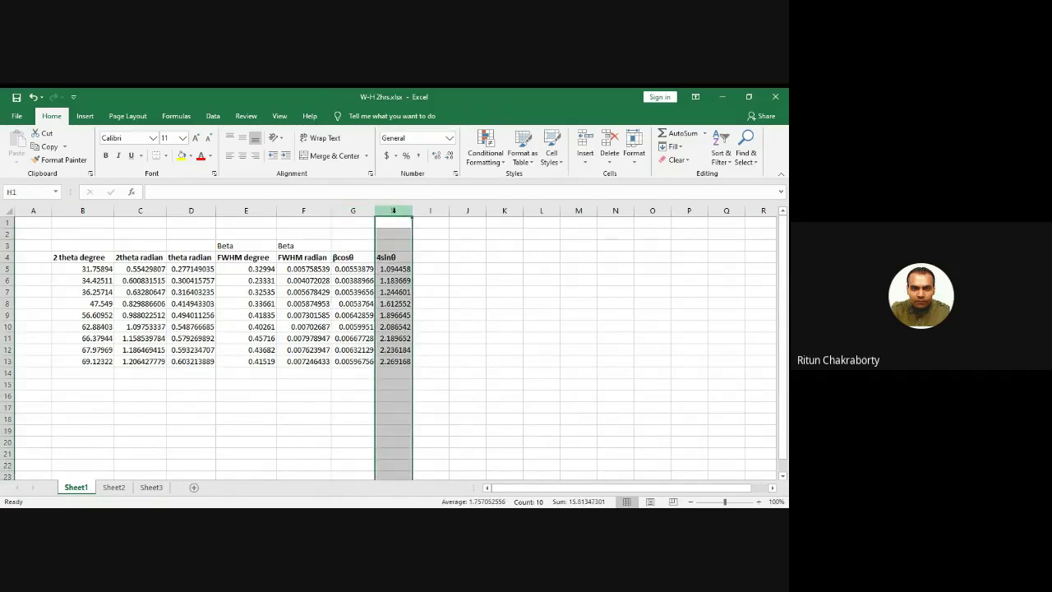
{"action": "left_click", "coordinate": [352, 210]}
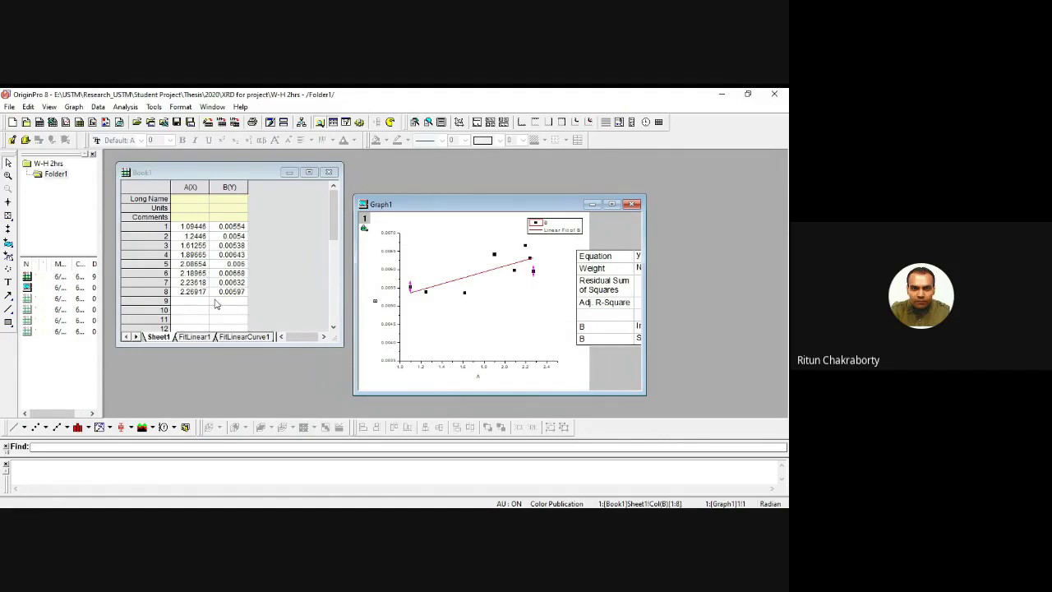
{"action": "left_click", "coordinate": [611, 203]}
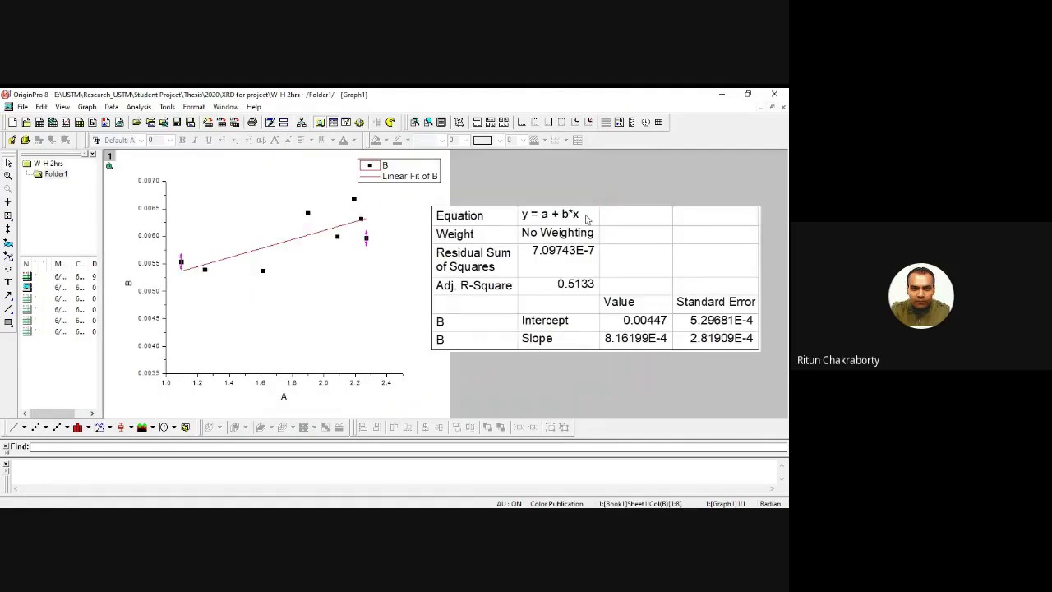
Replace the graph's x-axis title with 4sinθ, using the Greek symbol for theta
{"action": "double_click", "coordinate": [284, 398]}
{"action": "left_click_drag", "start_coordinate": [276, 401], "coordinate": [306, 402]}
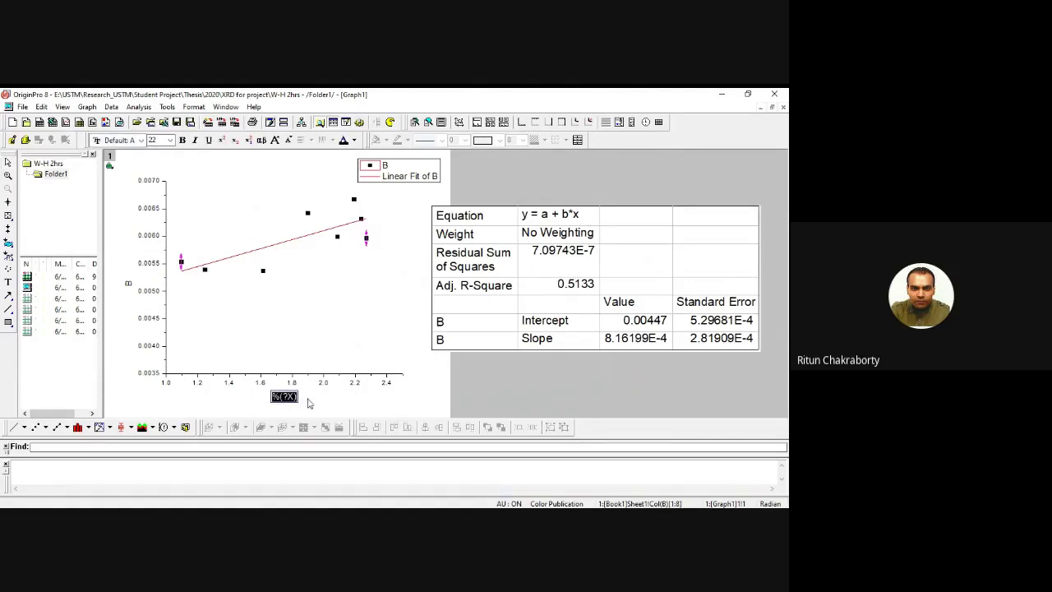
{"action": "type", "text": "4sin"}
{"action": "left_click", "coordinate": [261, 140]}
{"action": "type", "text": "q"}
{"action": "left_click", "coordinate": [185, 310]}
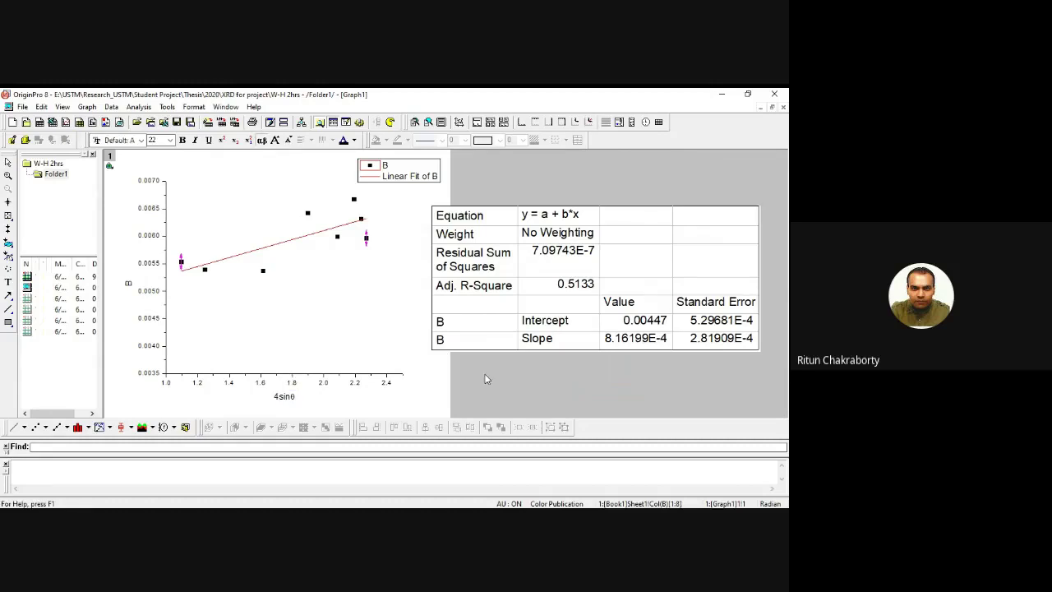
Replace the graph's y-axis title with βcosθ, using Greek symbols for beta and theta
{"action": "double_click", "coordinate": [129, 286]}
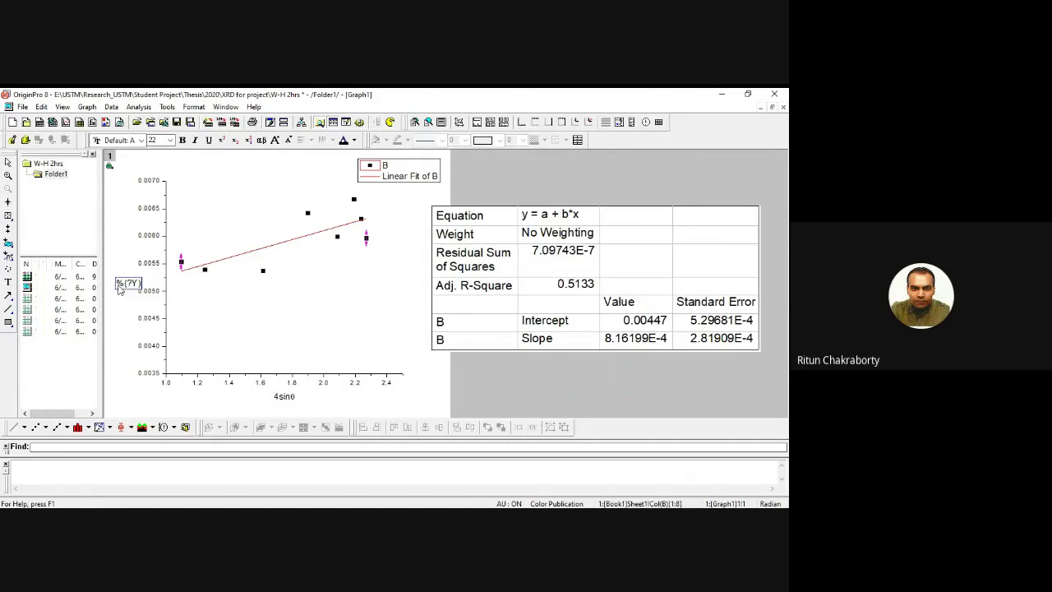
{"action": "left_click_drag", "start_coordinate": [120, 285], "coordinate": [157, 291]}
{"action": "key", "text": "Delete"}
{"action": "left_click", "coordinate": [260, 141]}
{"action": "type", "text": "b"}
{"action": "left_click", "coordinate": [261, 140]}
{"action": "type", "text": "cos"}
{"action": "left_click", "coordinate": [261, 140]}
{"action": "type", "text": "q"}
{"action": "left_click", "coordinate": [517, 161]}
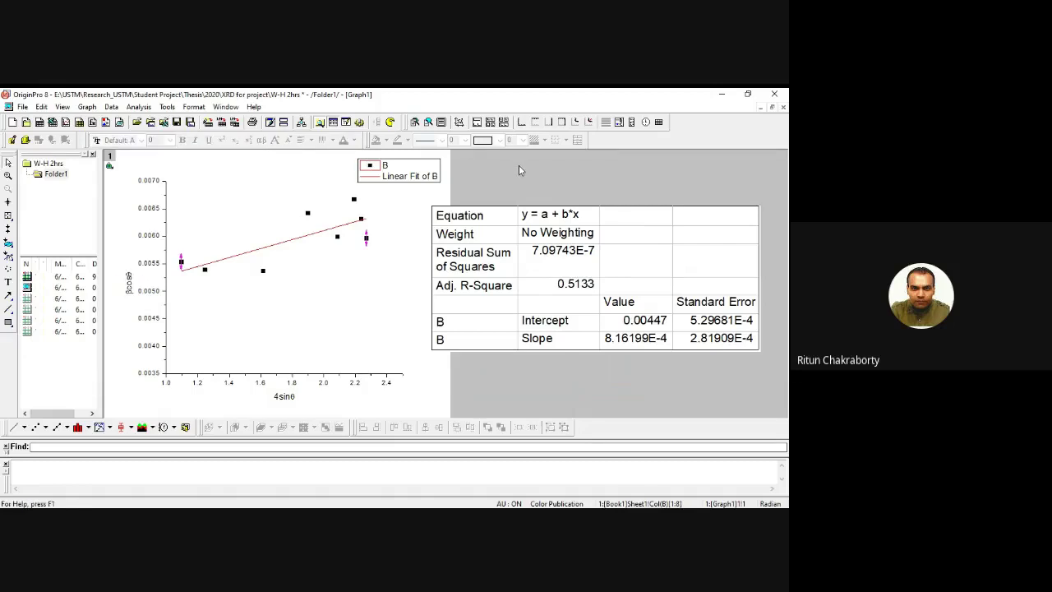
Make the red linear fit line on the graph thicker in its plot details
{"action": "double_click", "coordinate": [279, 249]}
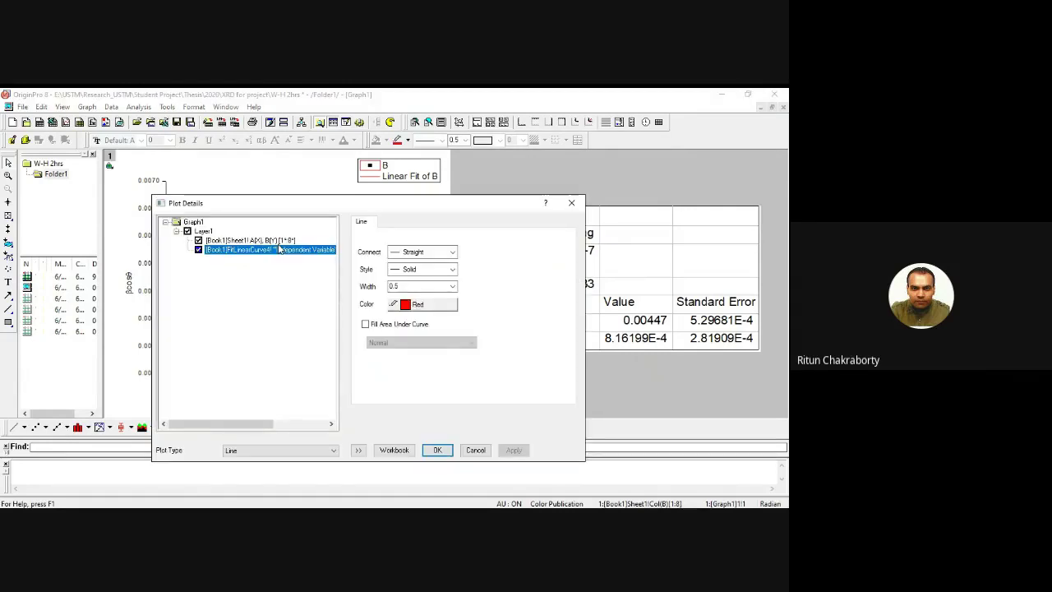
{"action": "left_click", "coordinate": [437, 450]}
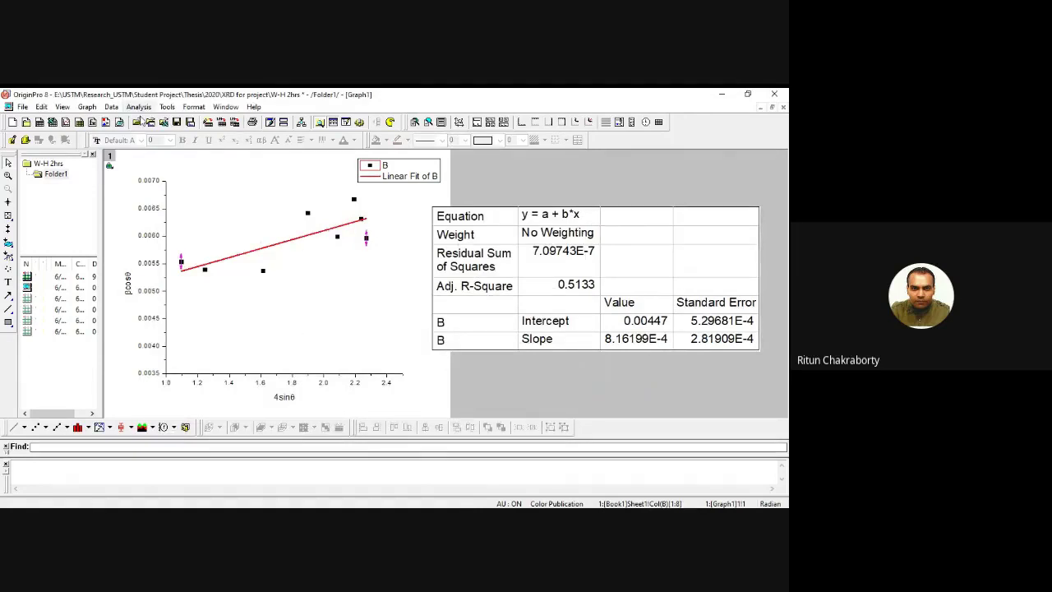
Review the Linear Fit settings for the plotted data and close them without running a new fit
{"action": "left_click", "coordinate": [139, 107]}
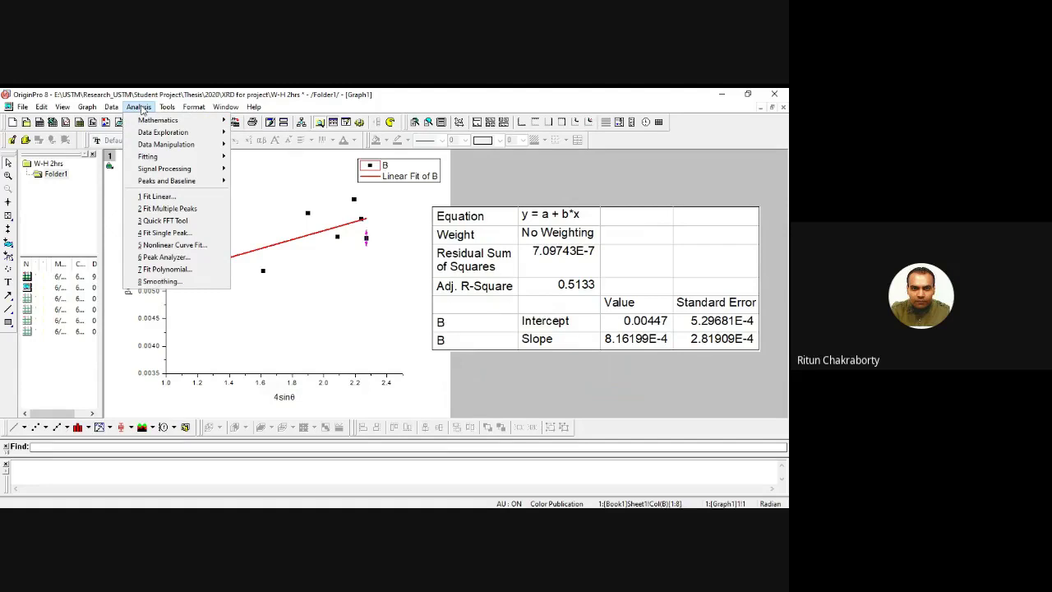
{"action": "mouse_move", "coordinate": [150, 157]}
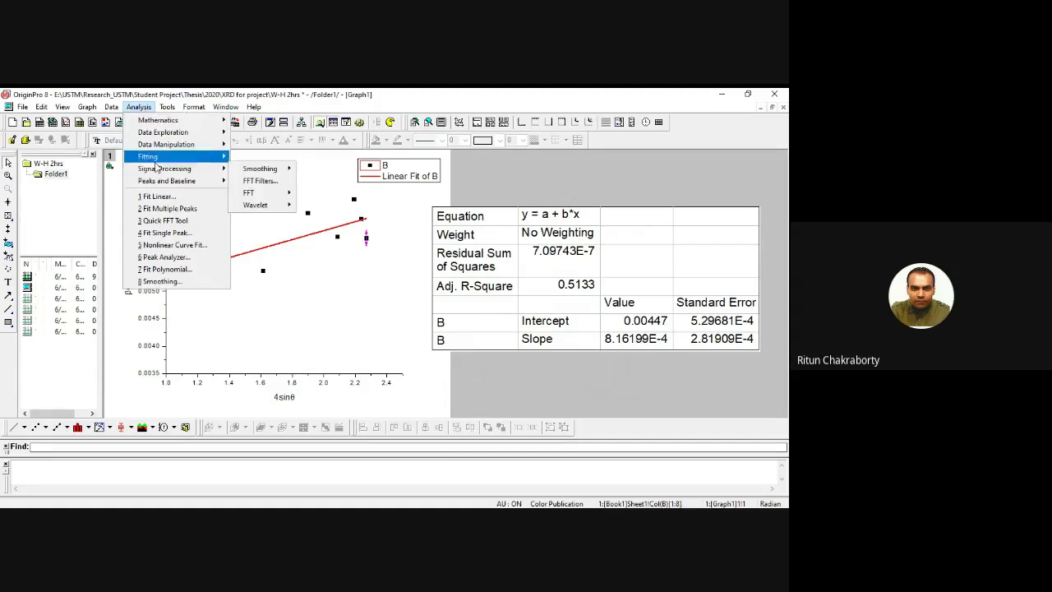
{"action": "mouse_move", "coordinate": [270, 160]}
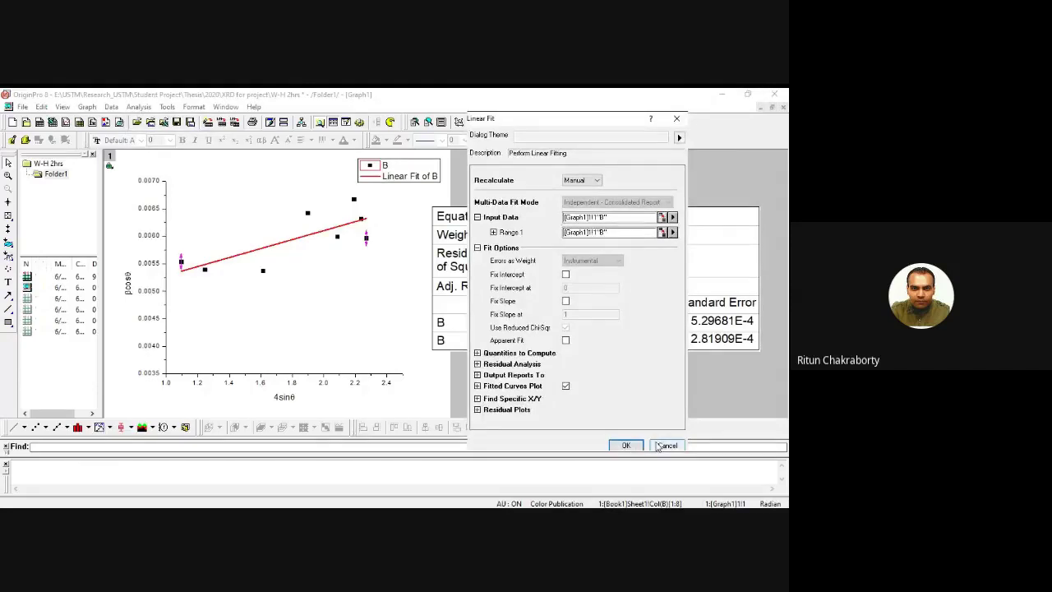
{"action": "left_click", "coordinate": [658, 443]}
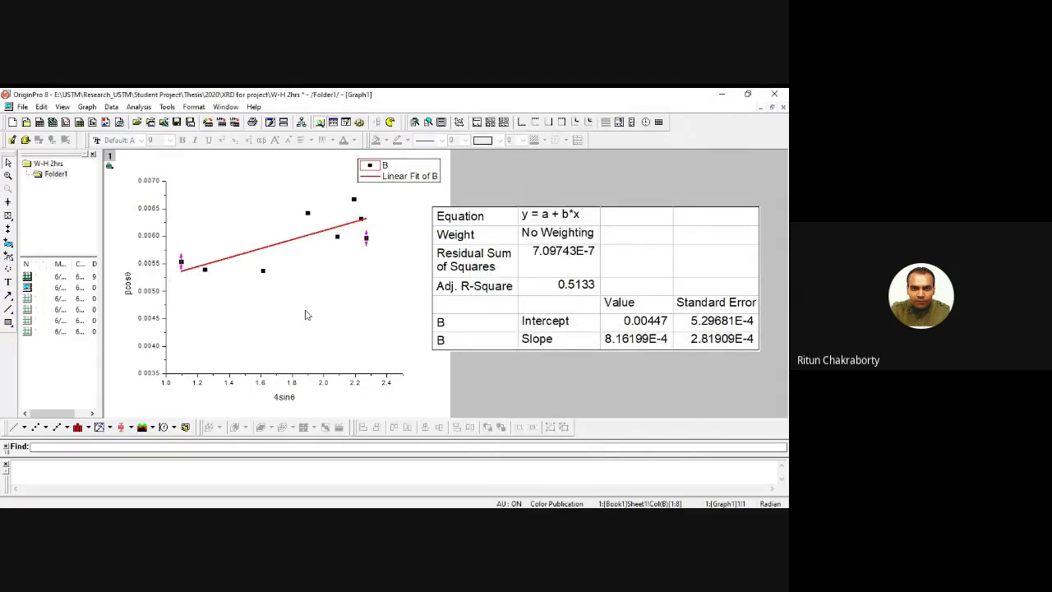
Examine the linear fit results table beside the graph, including its equation, adjusted R-square, intercept and slope
{"action": "left_click", "coordinate": [481, 289]}
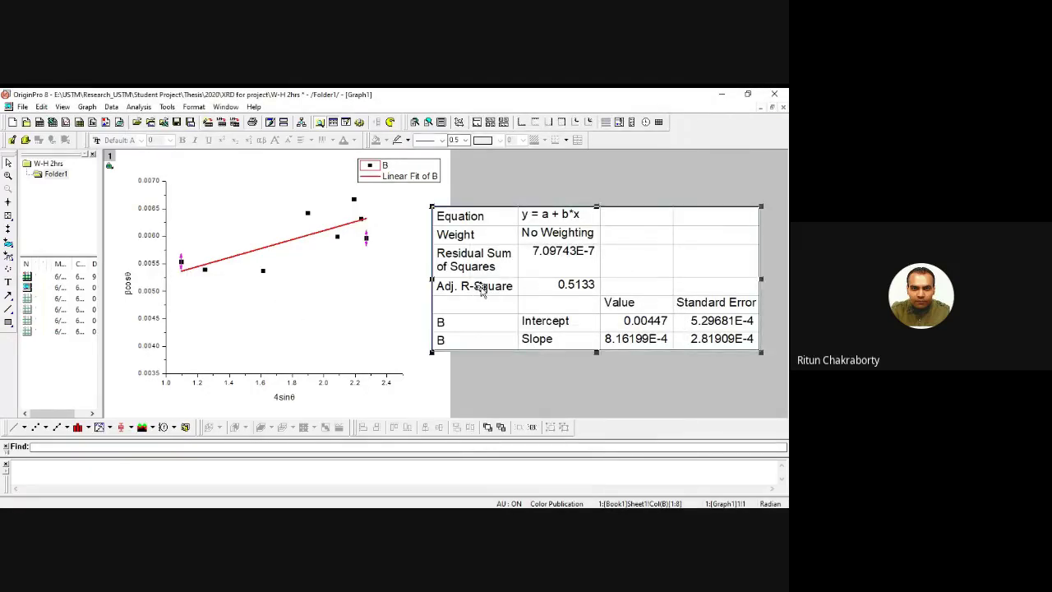
{"action": "left_click", "coordinate": [411, 297]}
{"action": "left_click_drag", "start_coordinate": [334, 290], "coordinate": [356, 318]}
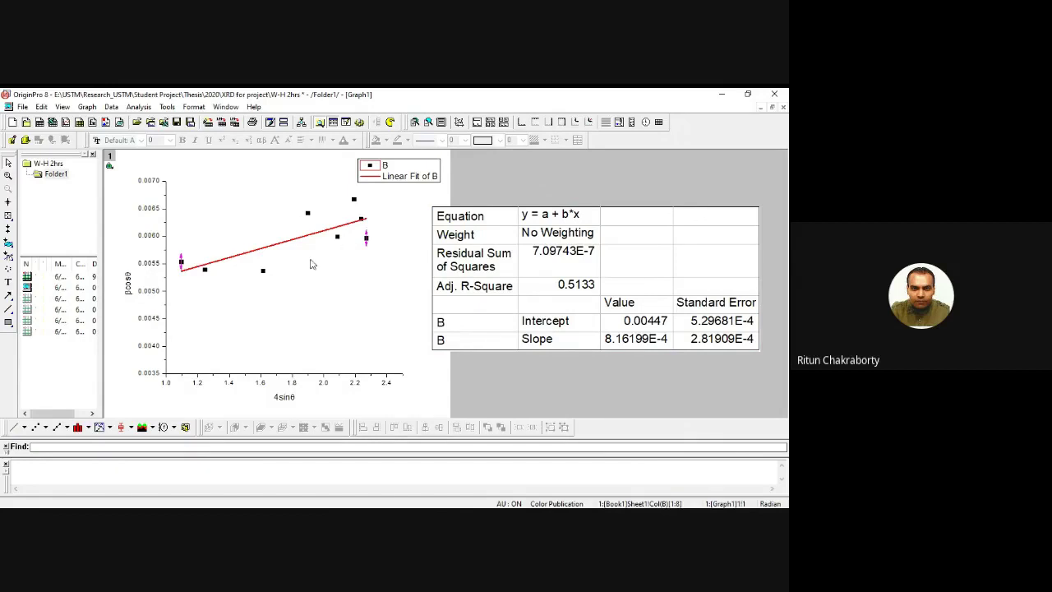
{"action": "left_click", "coordinate": [571, 230]}
{"action": "left_click_drag", "start_coordinate": [761, 280], "coordinate": [699, 399]}
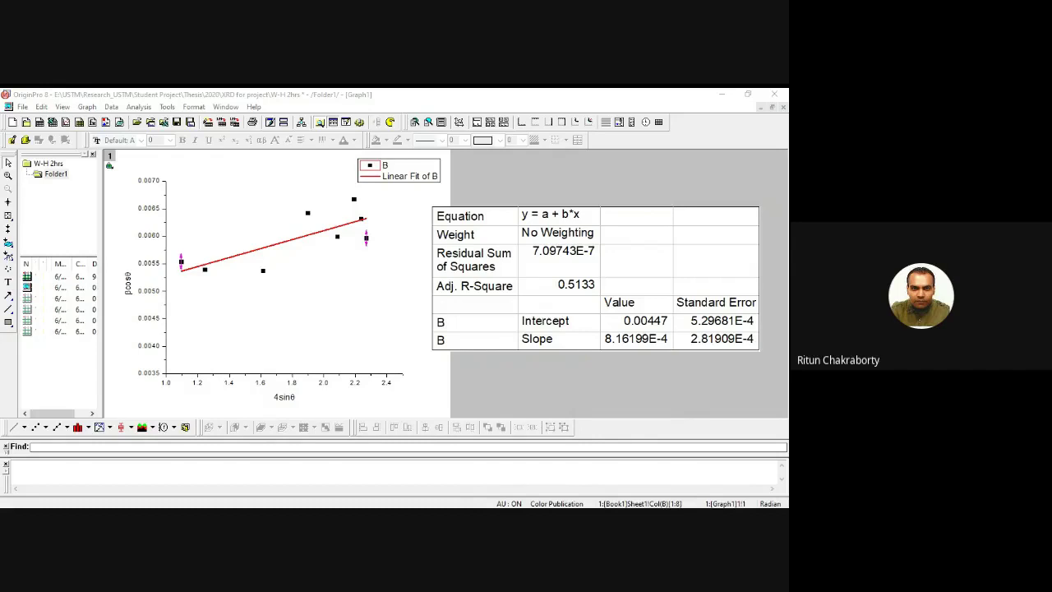
{"action": "left_click", "coordinate": [647, 346]}
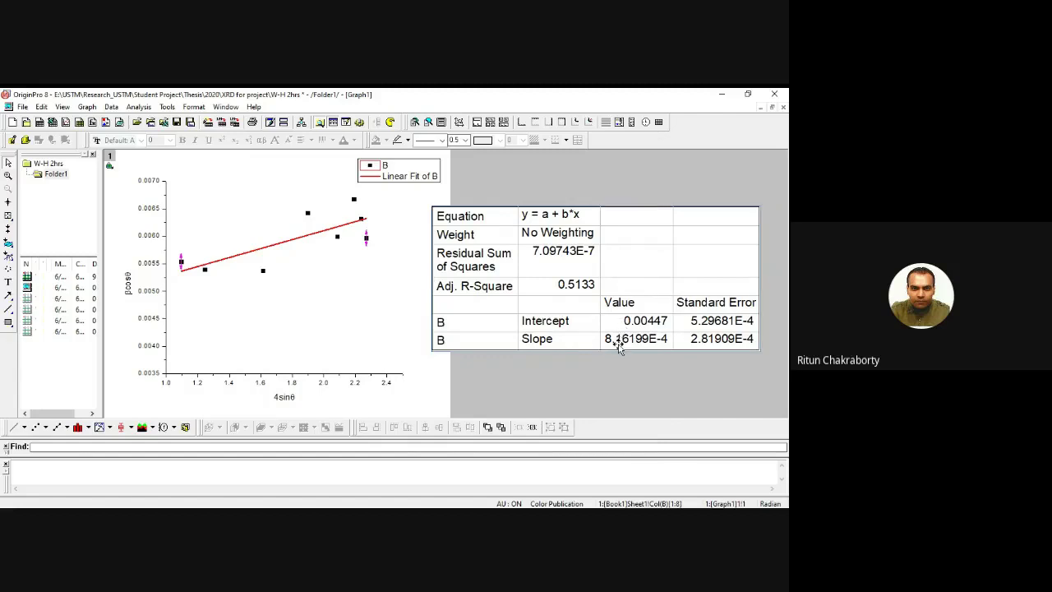
{"action": "left_click", "coordinate": [579, 379]}
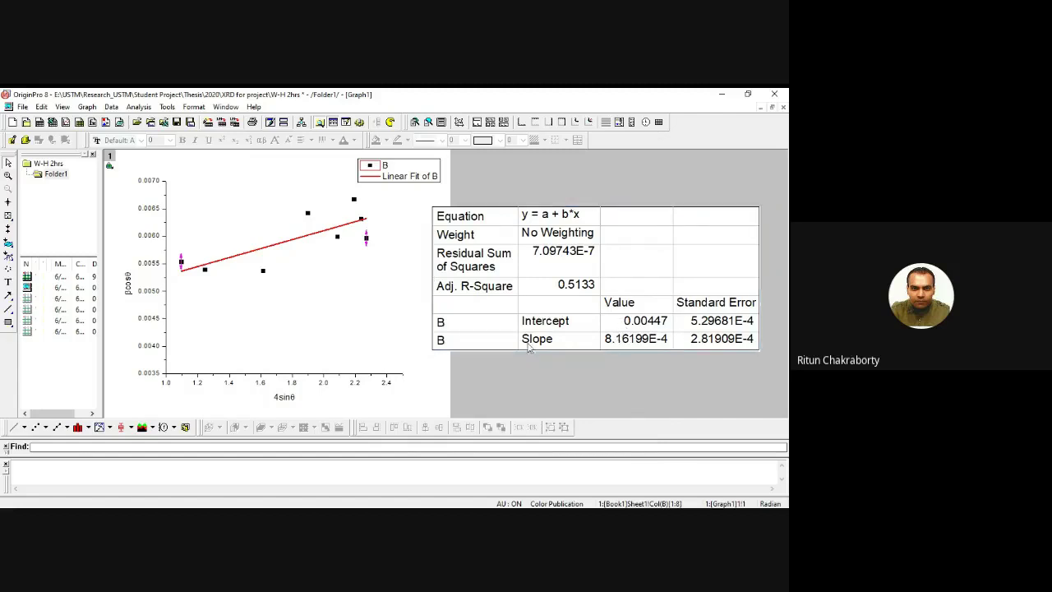